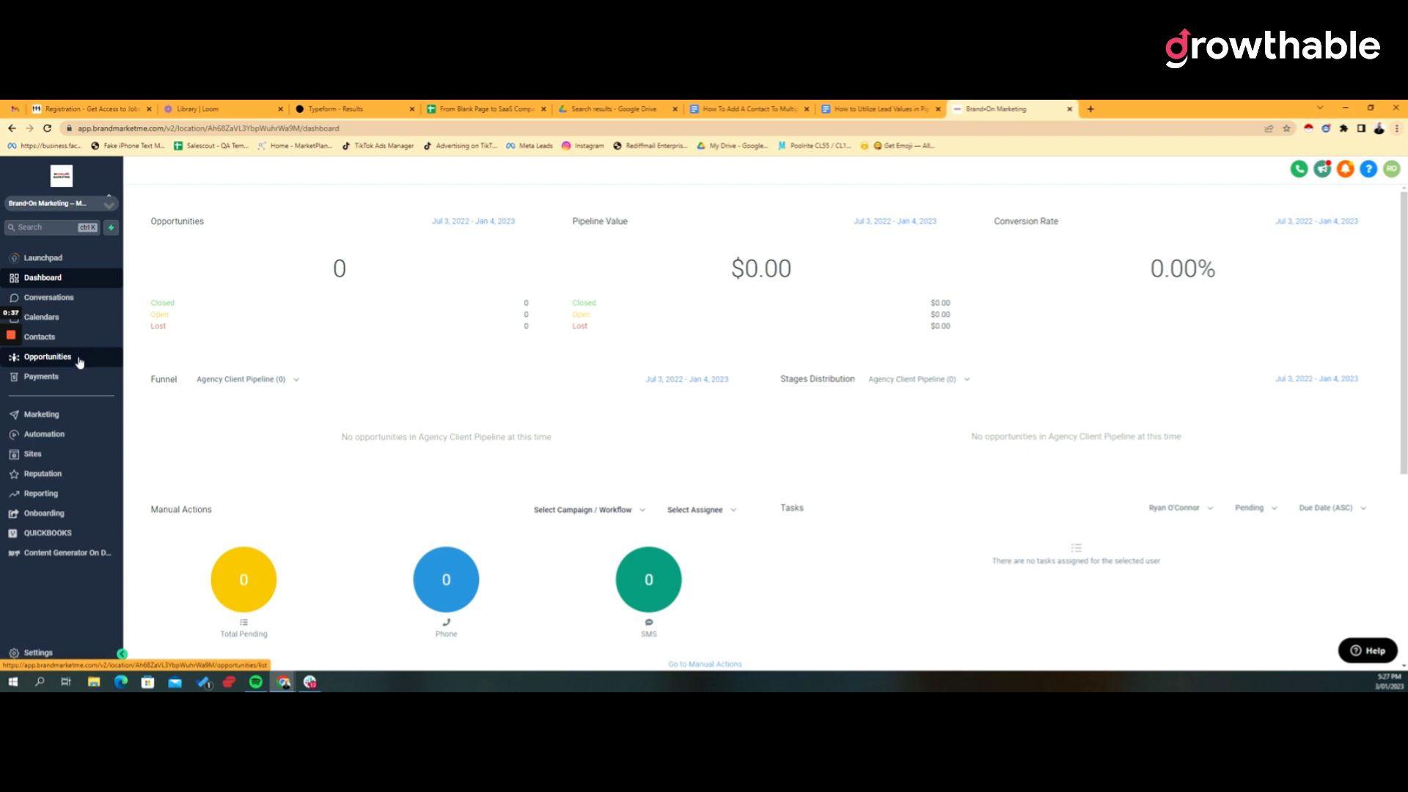
# Step: Start a new pipeline in the Opportunities pipelines list and name it Sales
pyautogui.click(81, 358)
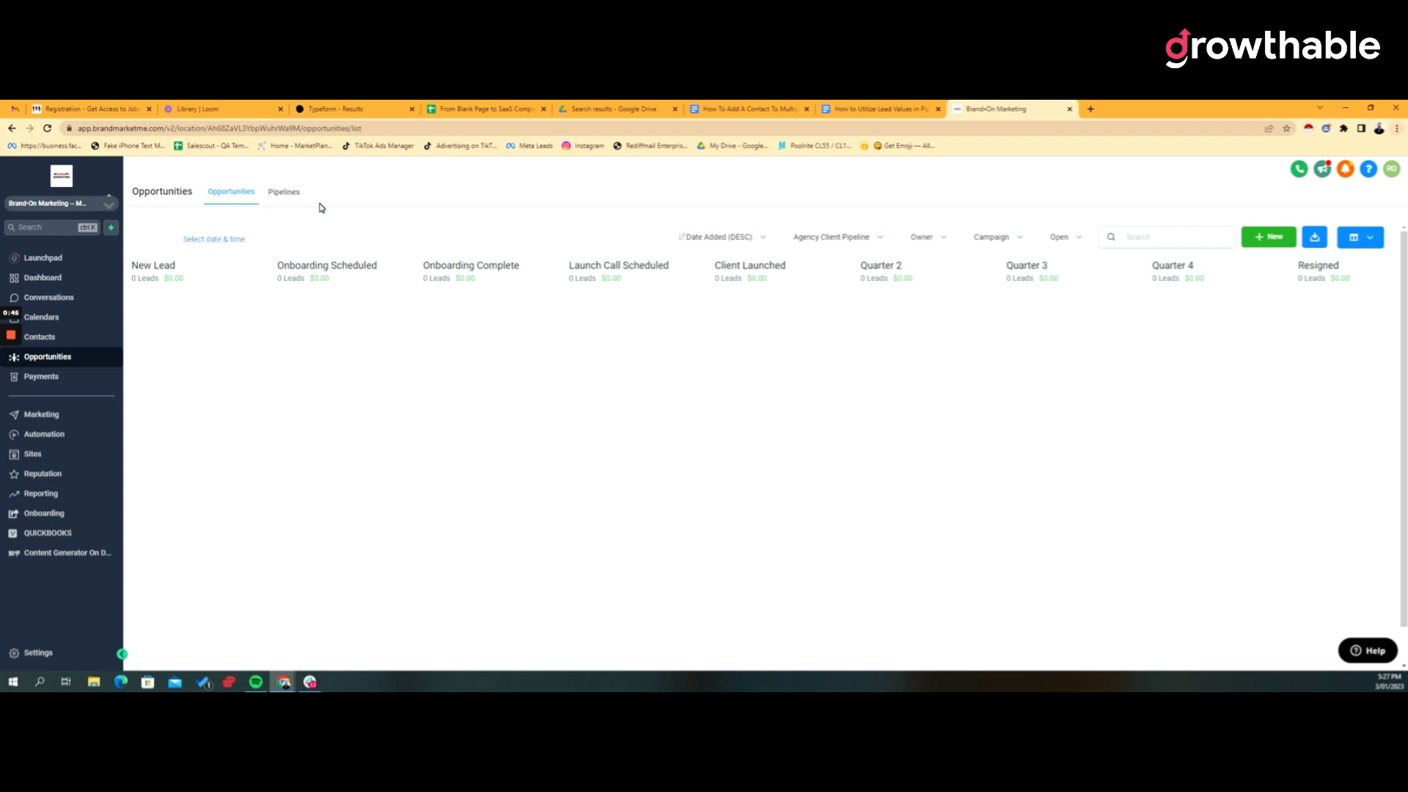
pyautogui.click(284, 193)
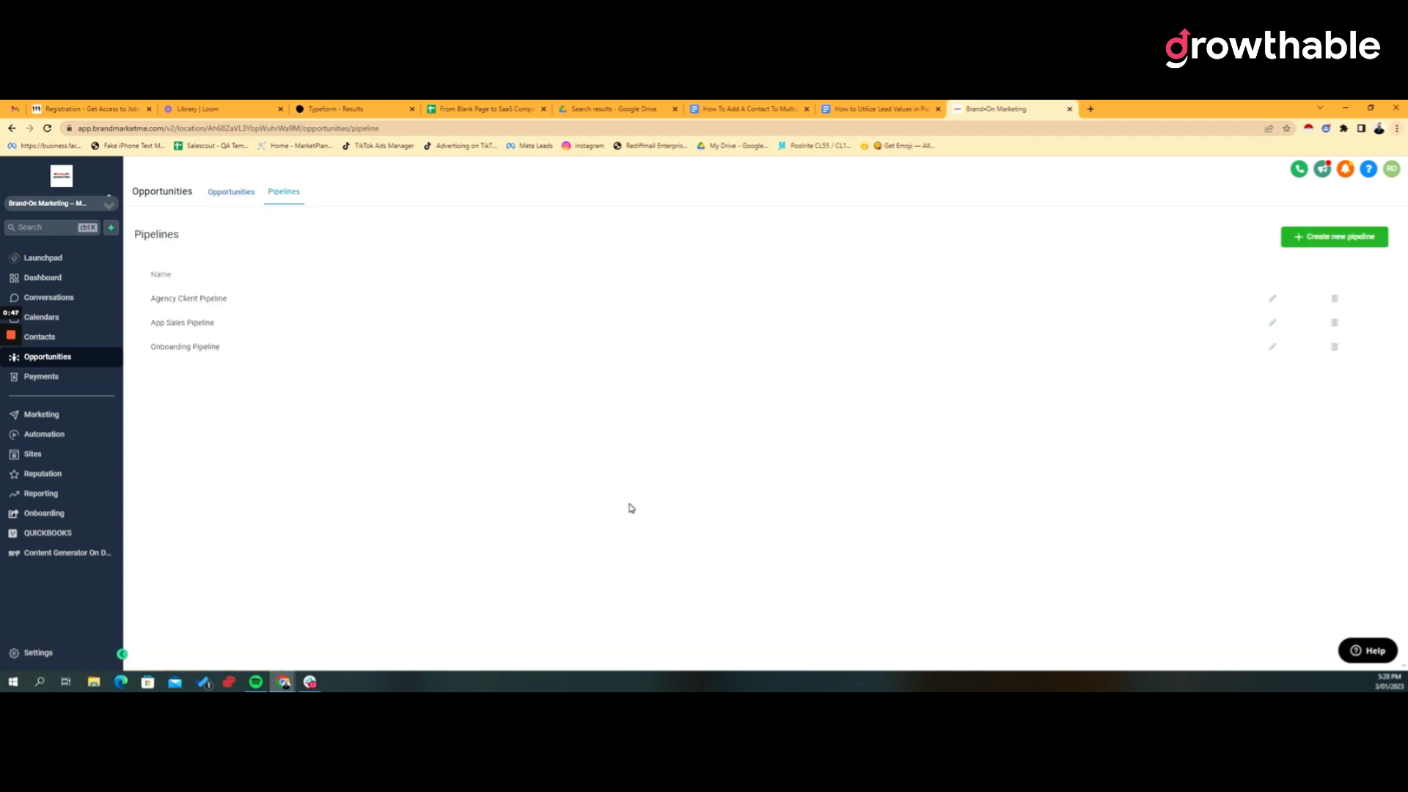
pyautogui.click(1314, 242)
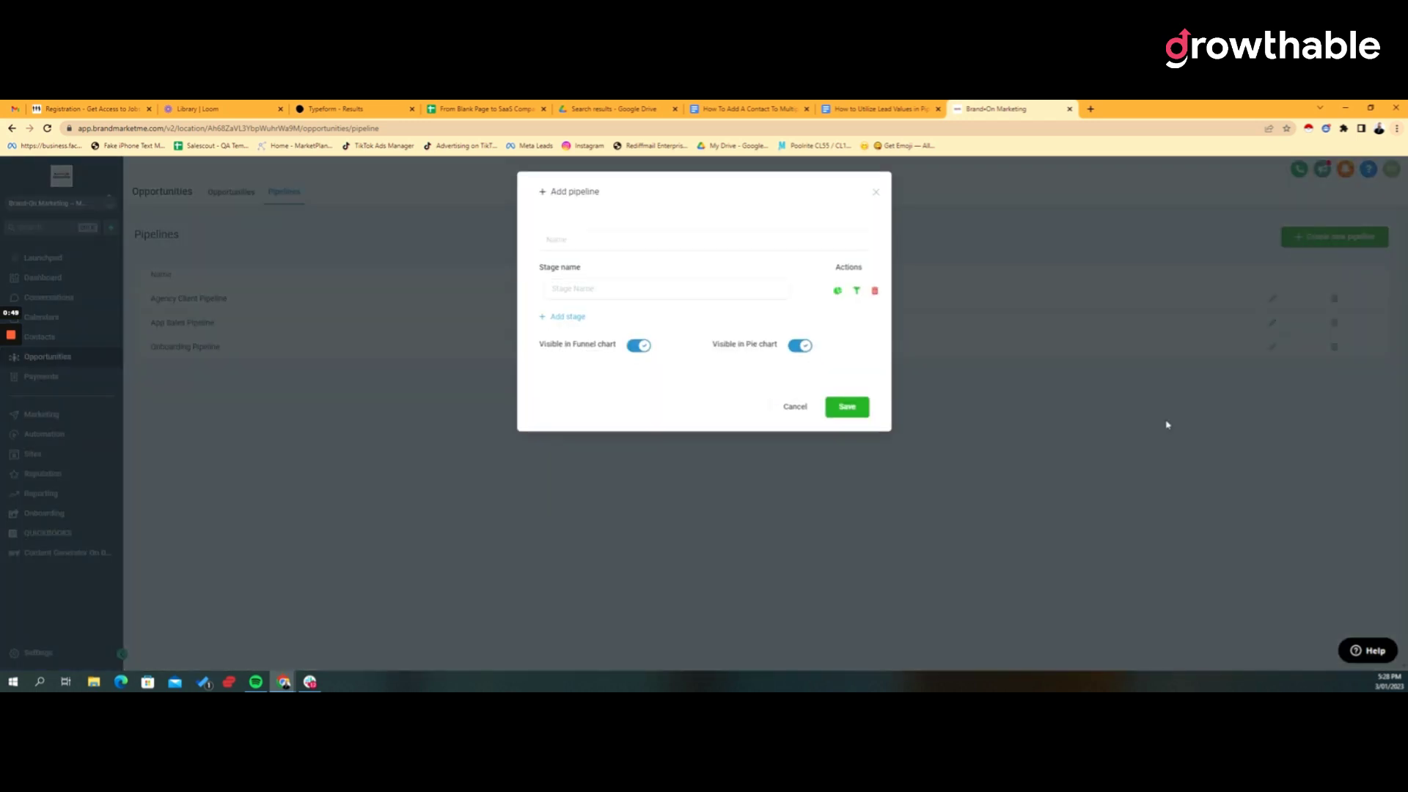
pyautogui.click(598, 241)
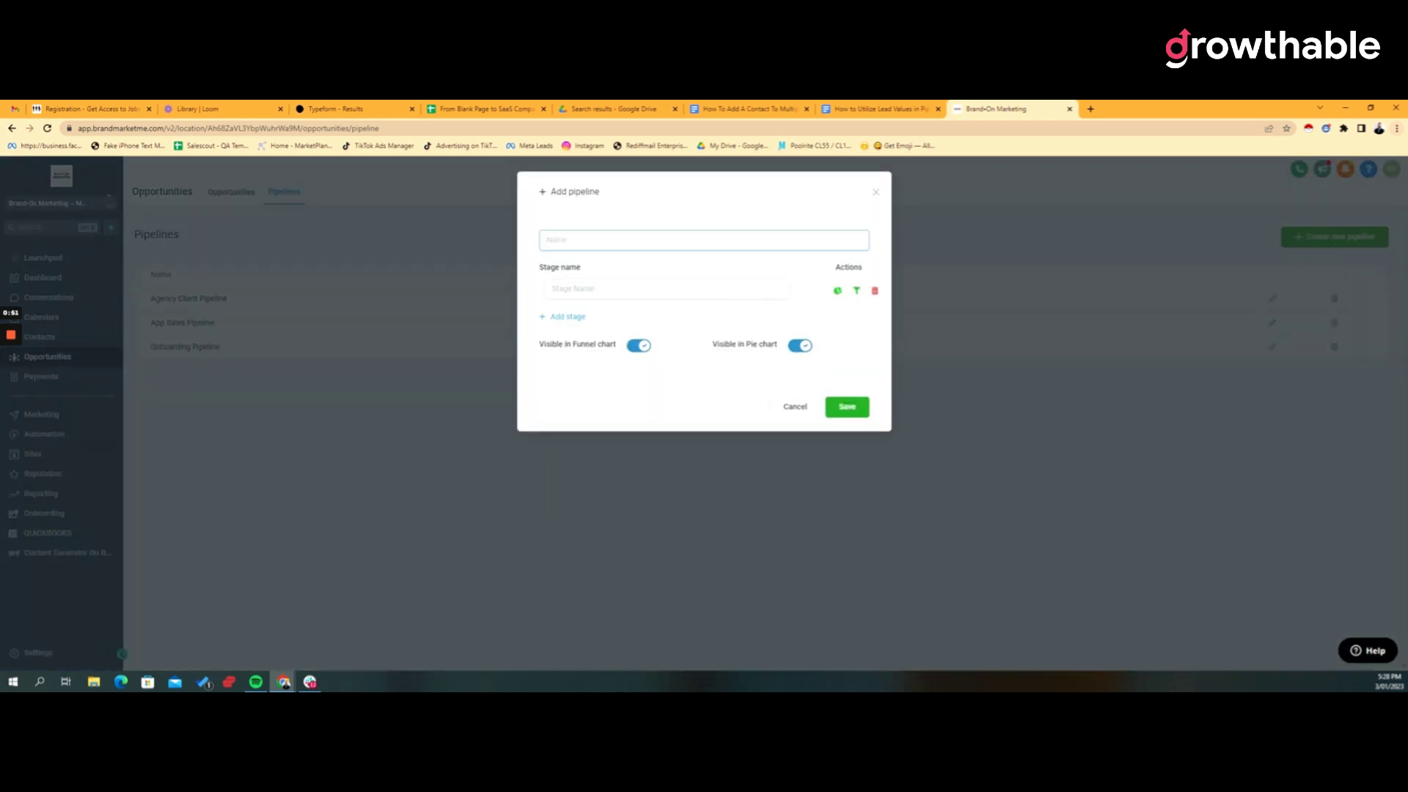
pyautogui.write('Sales')
# Step: Enter Interested, Demo and Proposal Sent as the first three stages of the Sales pipeline
pyautogui.click(557, 289)
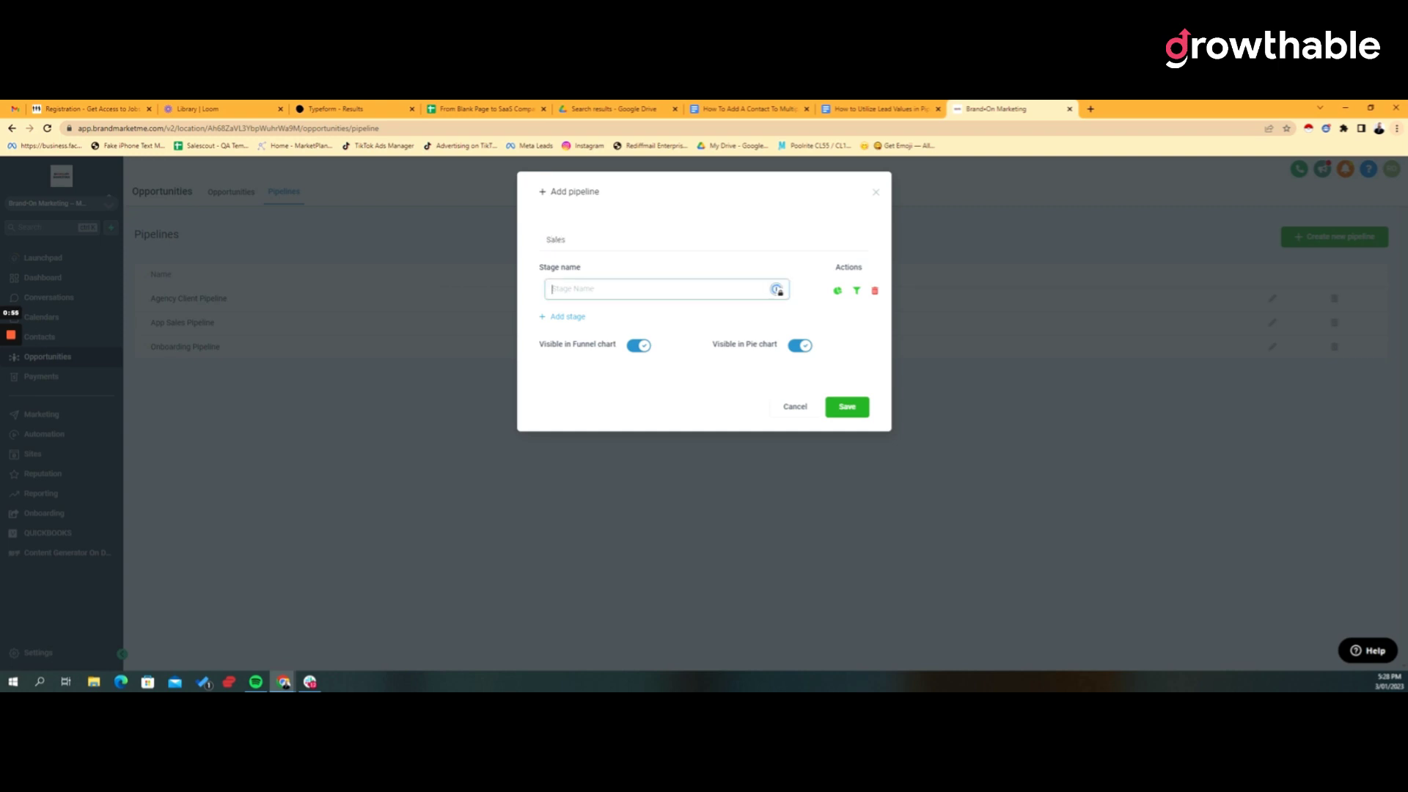
pyautogui.write('Interested')
pyautogui.click(568, 316)
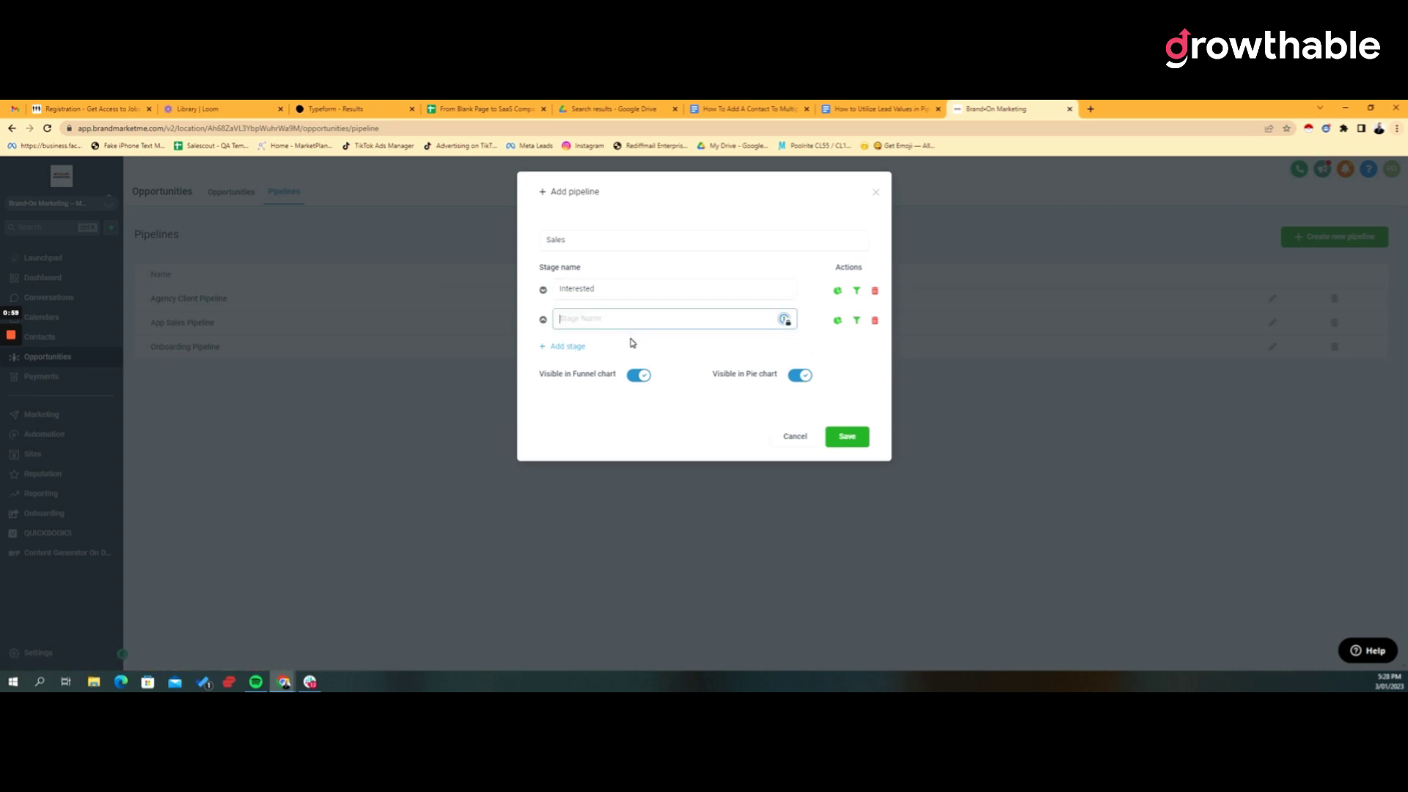
pyautogui.write('Demo')
pyautogui.click(585, 356)
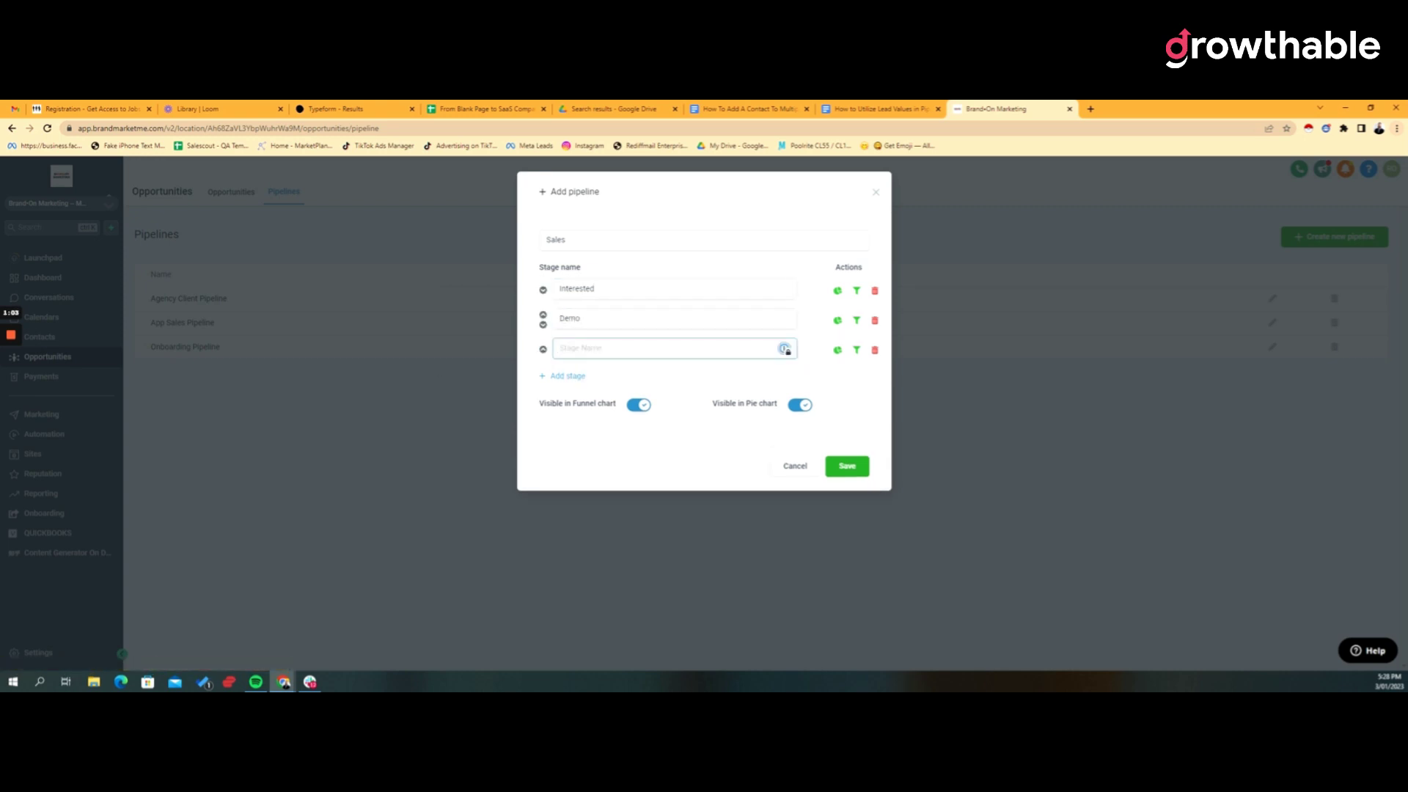
pyautogui.write('Proposal Sent')
# Step: Add the stages Proposal Signed and Cancel/No Interest, followed by one blank stage
pyautogui.click(572, 376)
pyautogui.write('P')
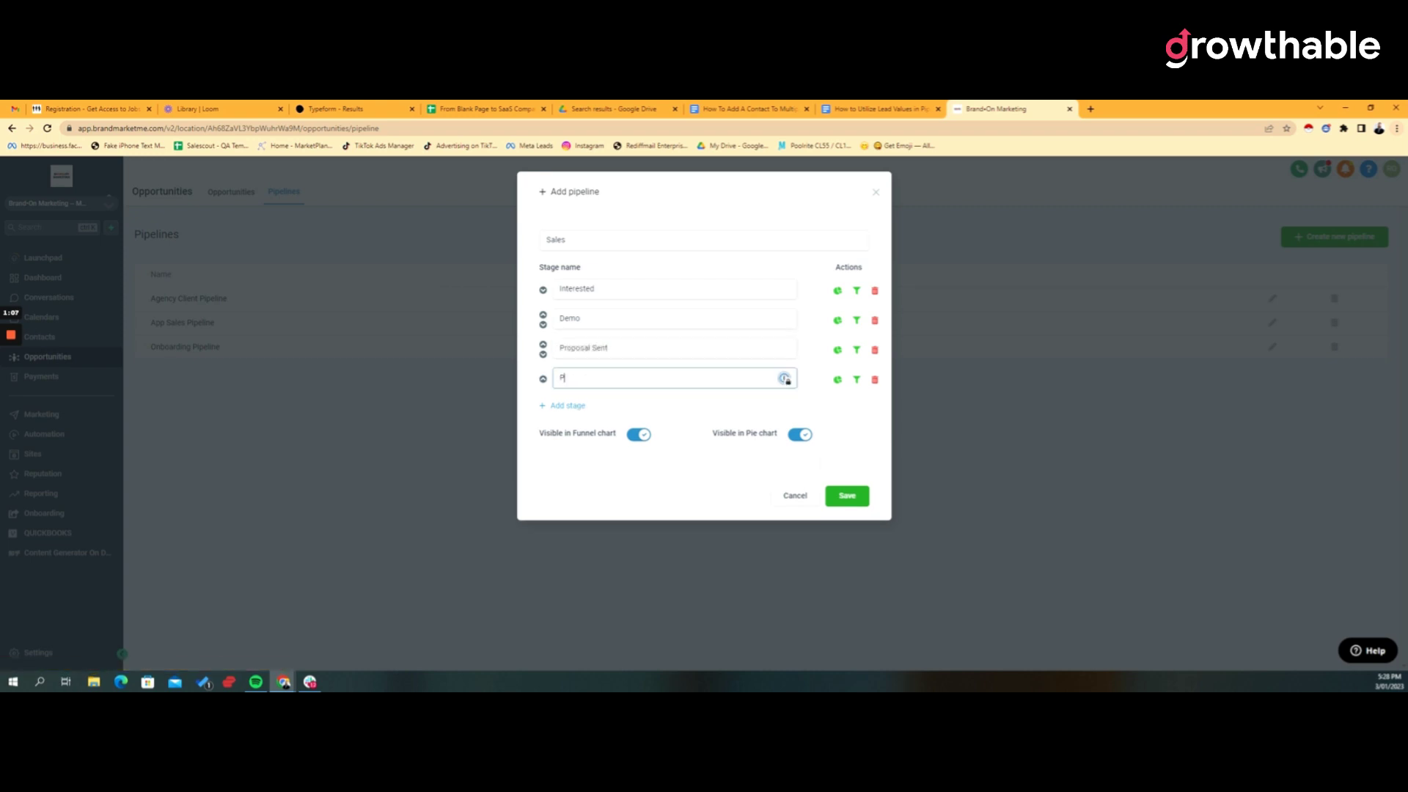
pyautogui.write('roposal Signed')
pyautogui.click(573, 405)
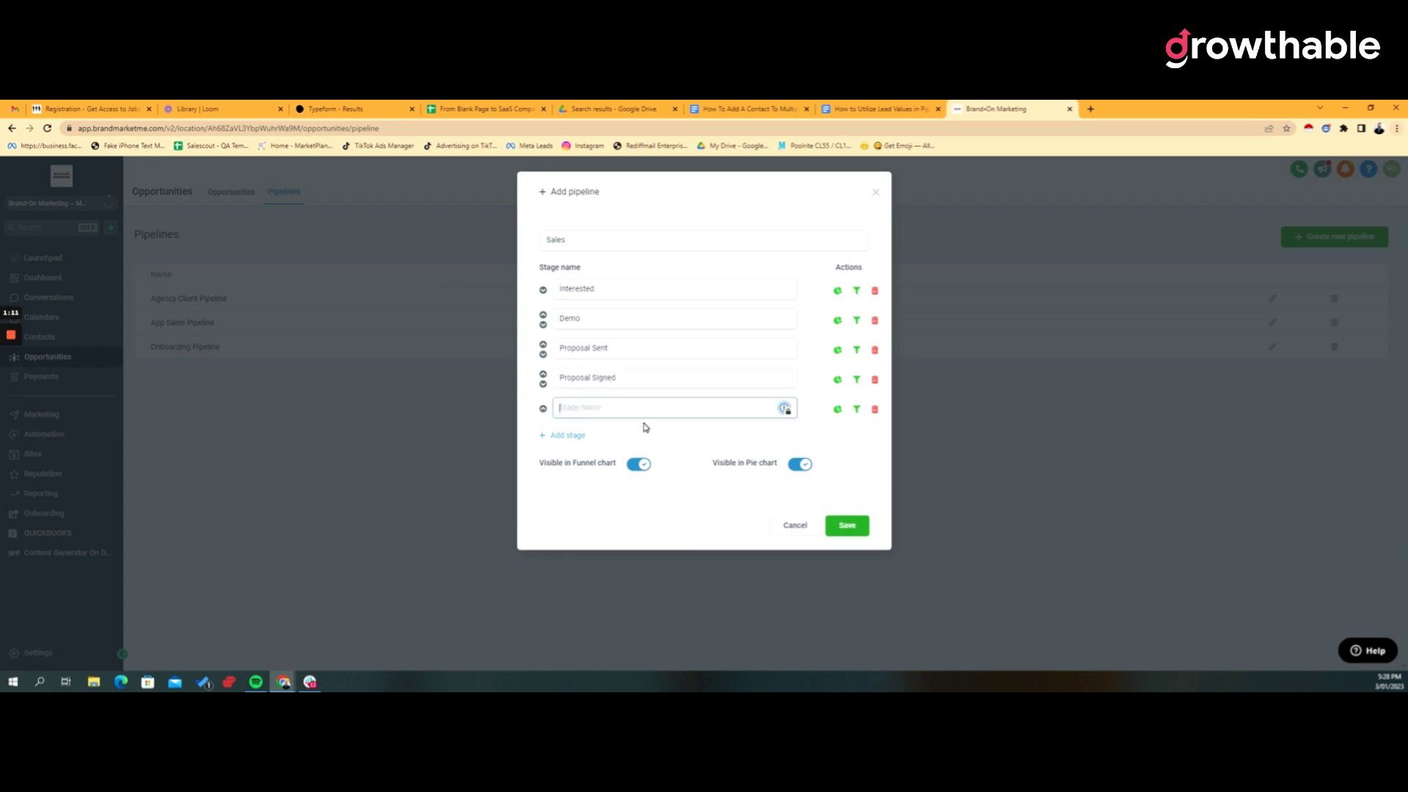
pyautogui.write('Cancel/No Interest')
pyautogui.click(569, 435)
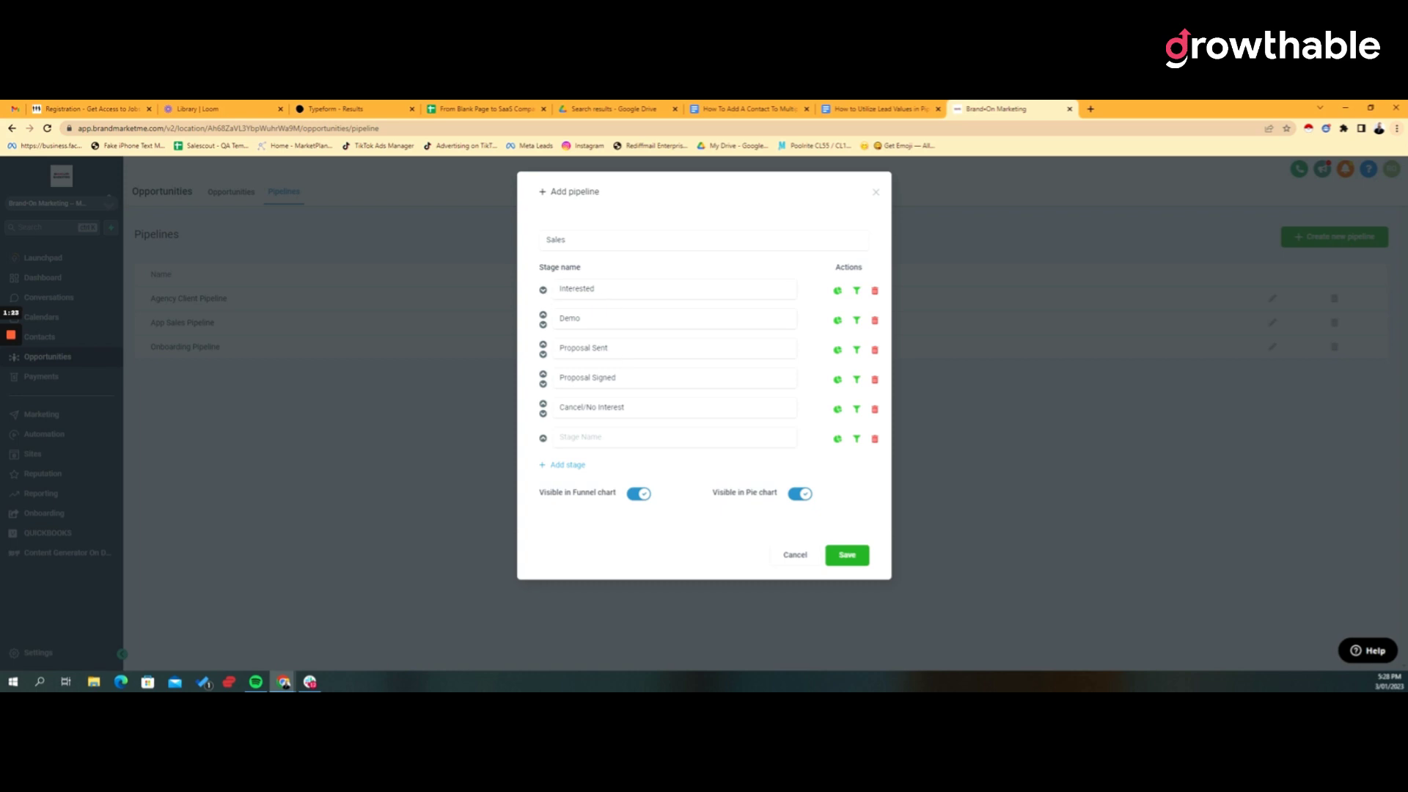
# Step: Request deletion of the blank last stage and decline the confirmation
pyautogui.click(595, 289)
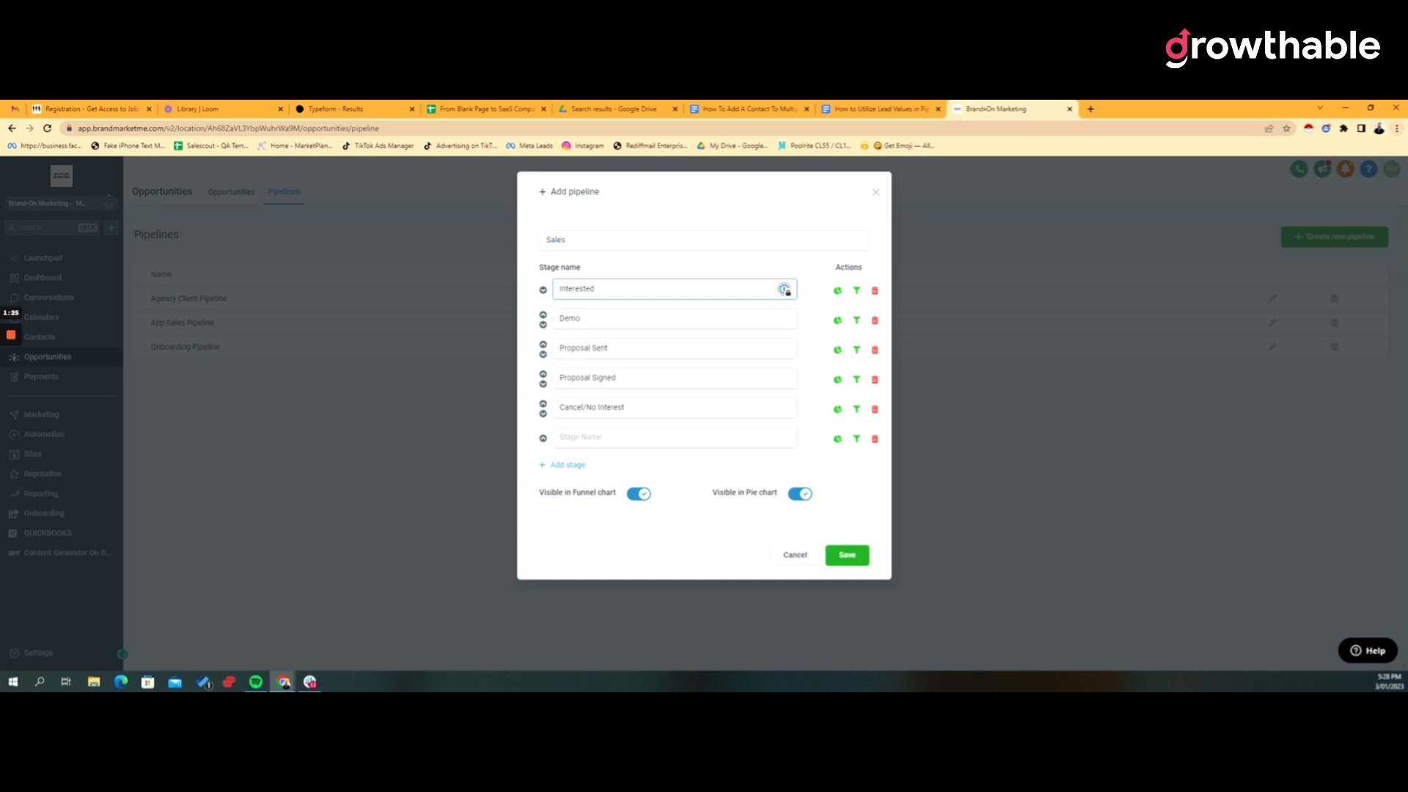
pyautogui.click(601, 319)
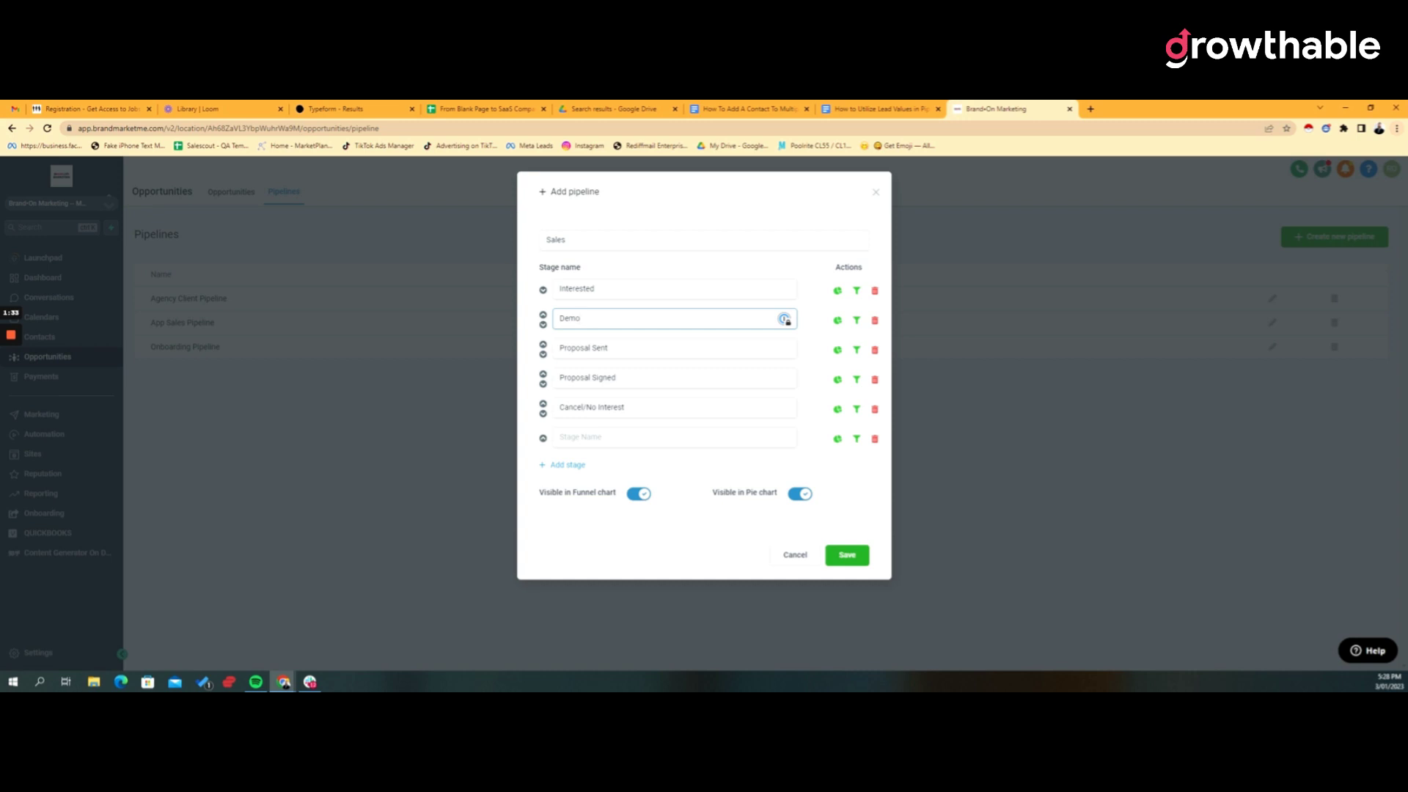
pyautogui.click(874, 439)
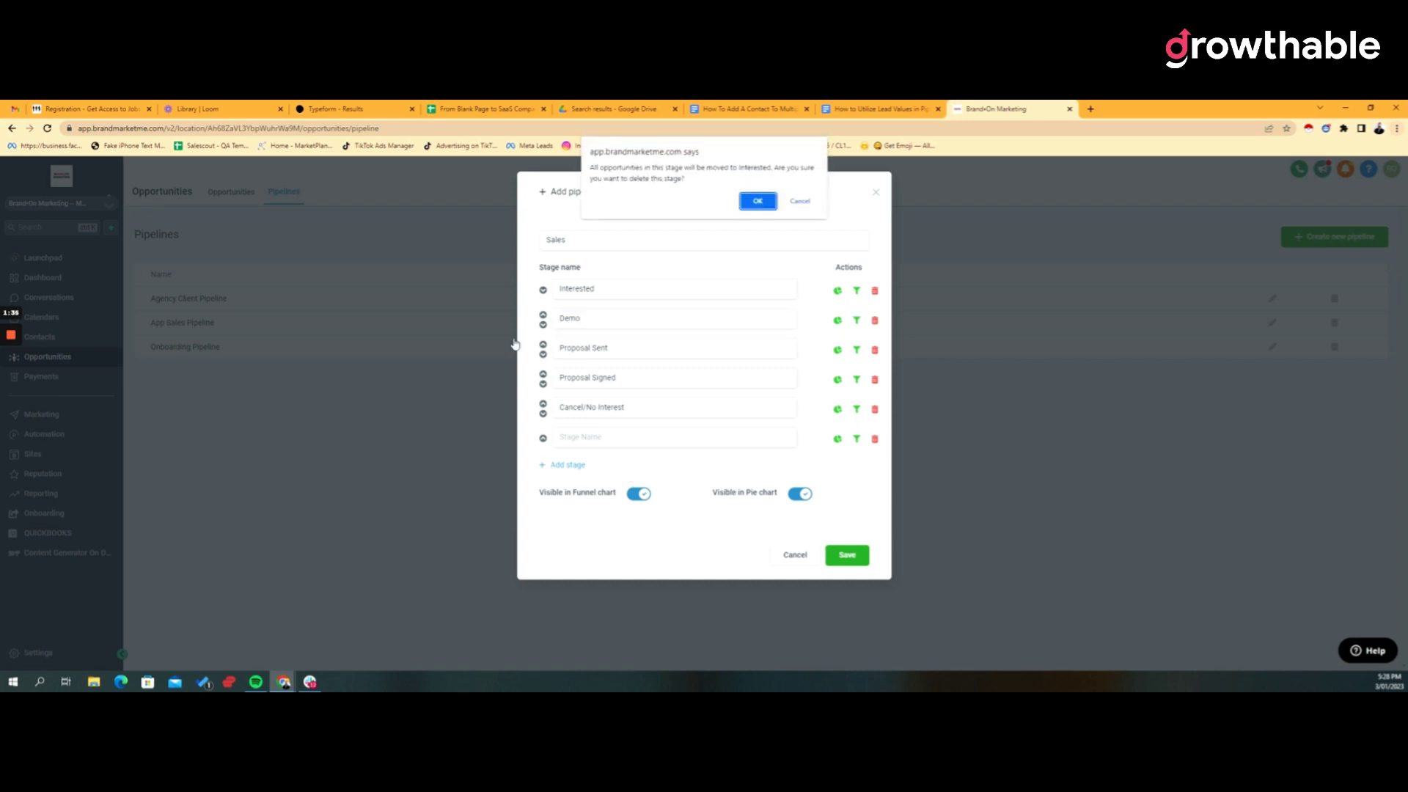
pyautogui.click(809, 203)
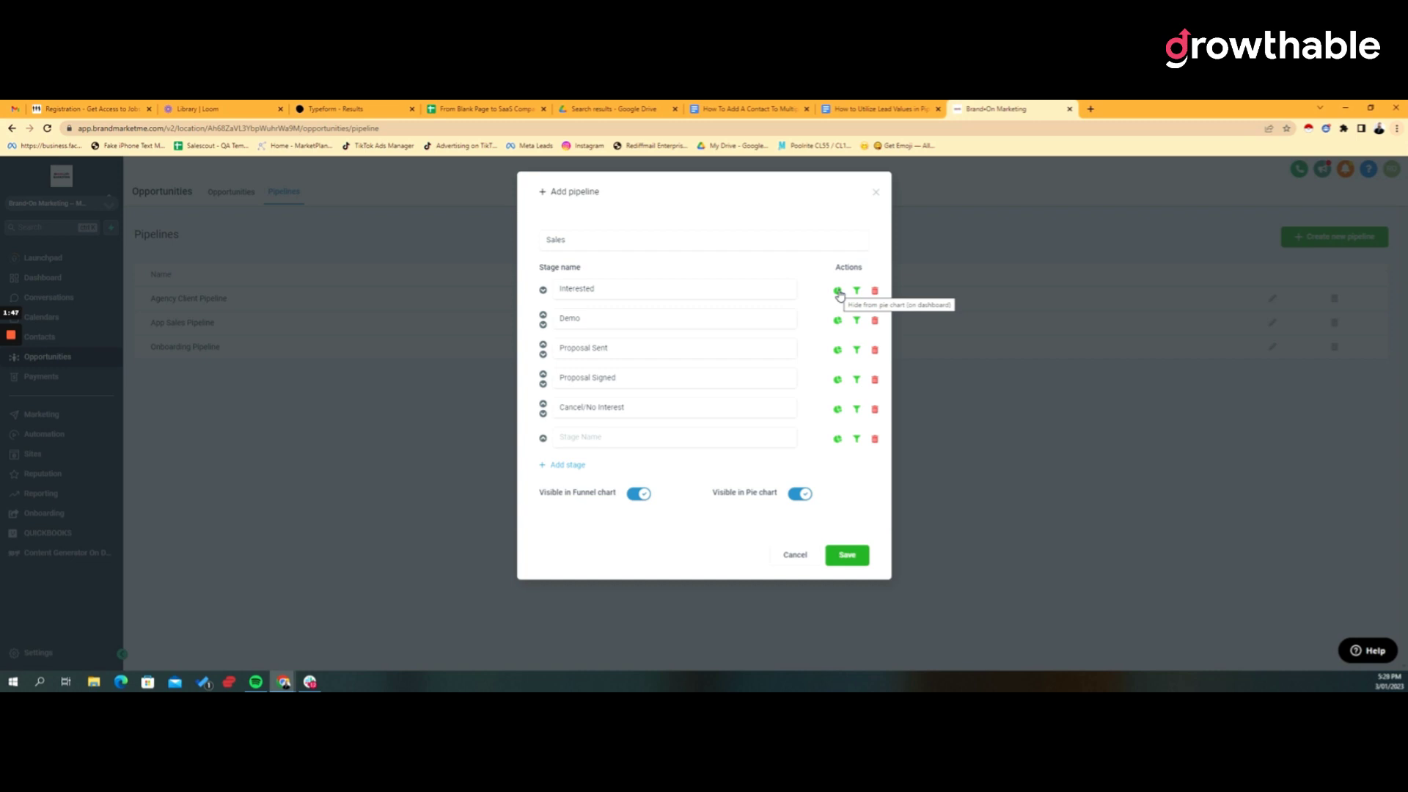
# Step: Hide the Interested stage from the dashboard's pie and funnel charts, and make it visible in both again
pyautogui.click(838, 291)
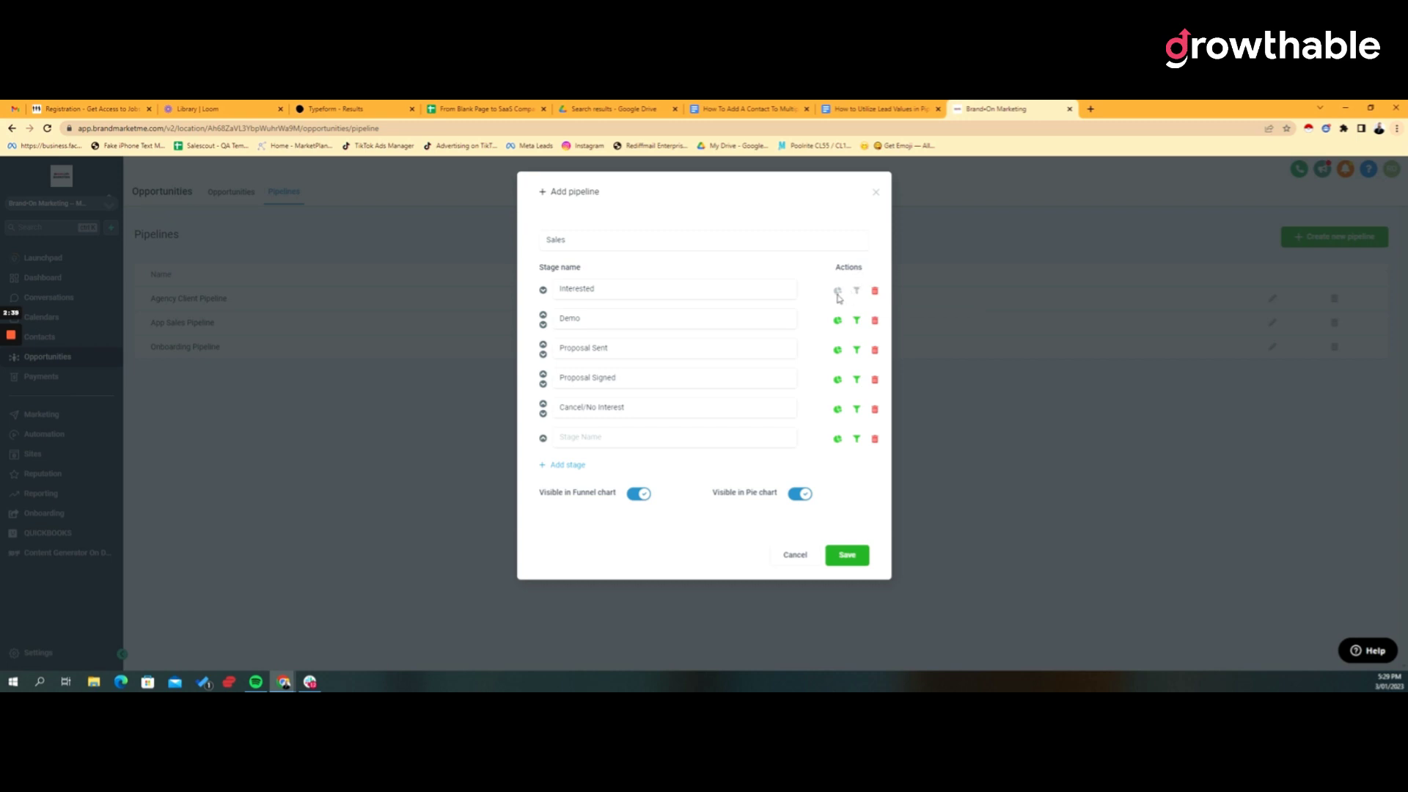
pyautogui.click(837, 292)
pyautogui.click(856, 292)
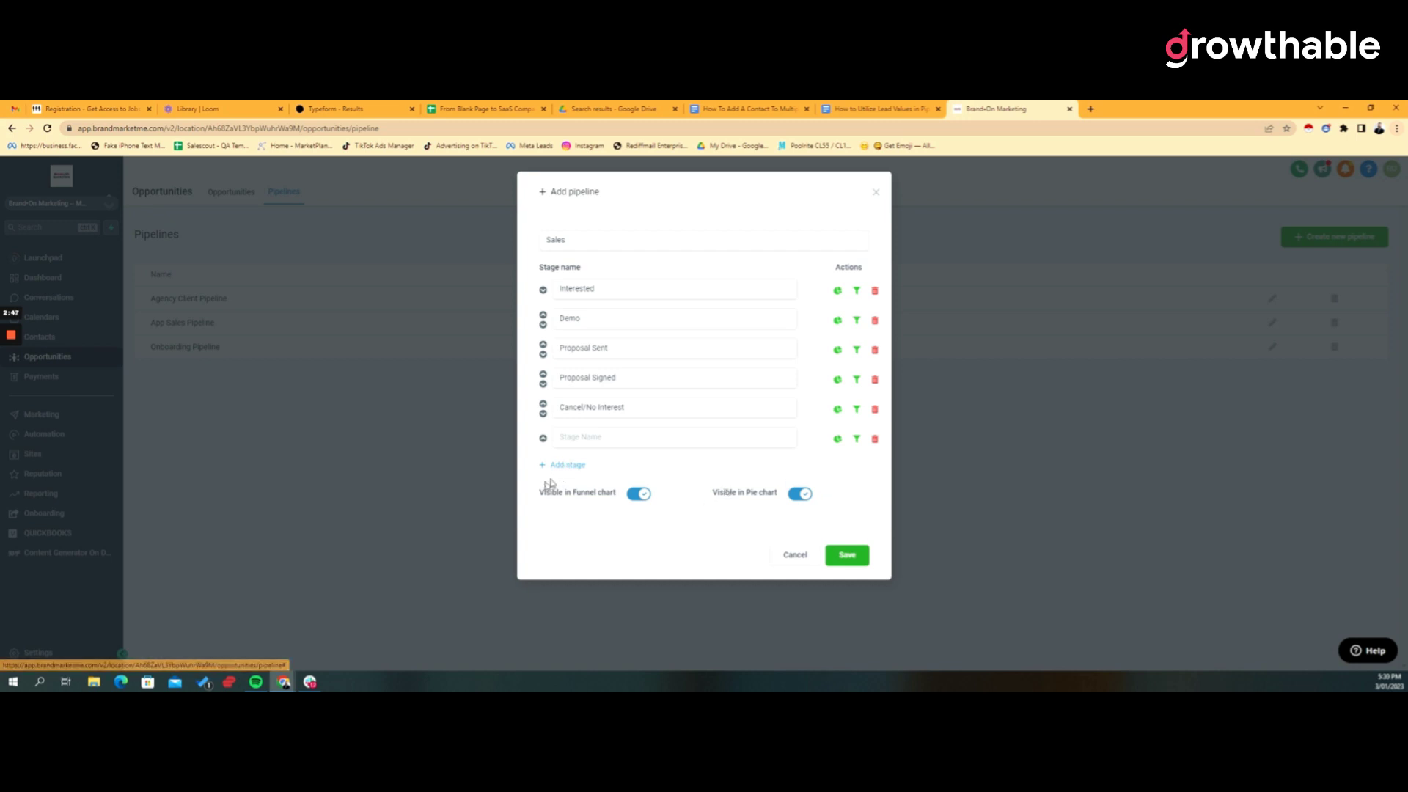
# Step: Review the pipeline's funnel chart and pie chart visibility options, and close the new pipeline without saving
pyautogui.moveTo(543, 492); pyautogui.dragTo(612, 493)
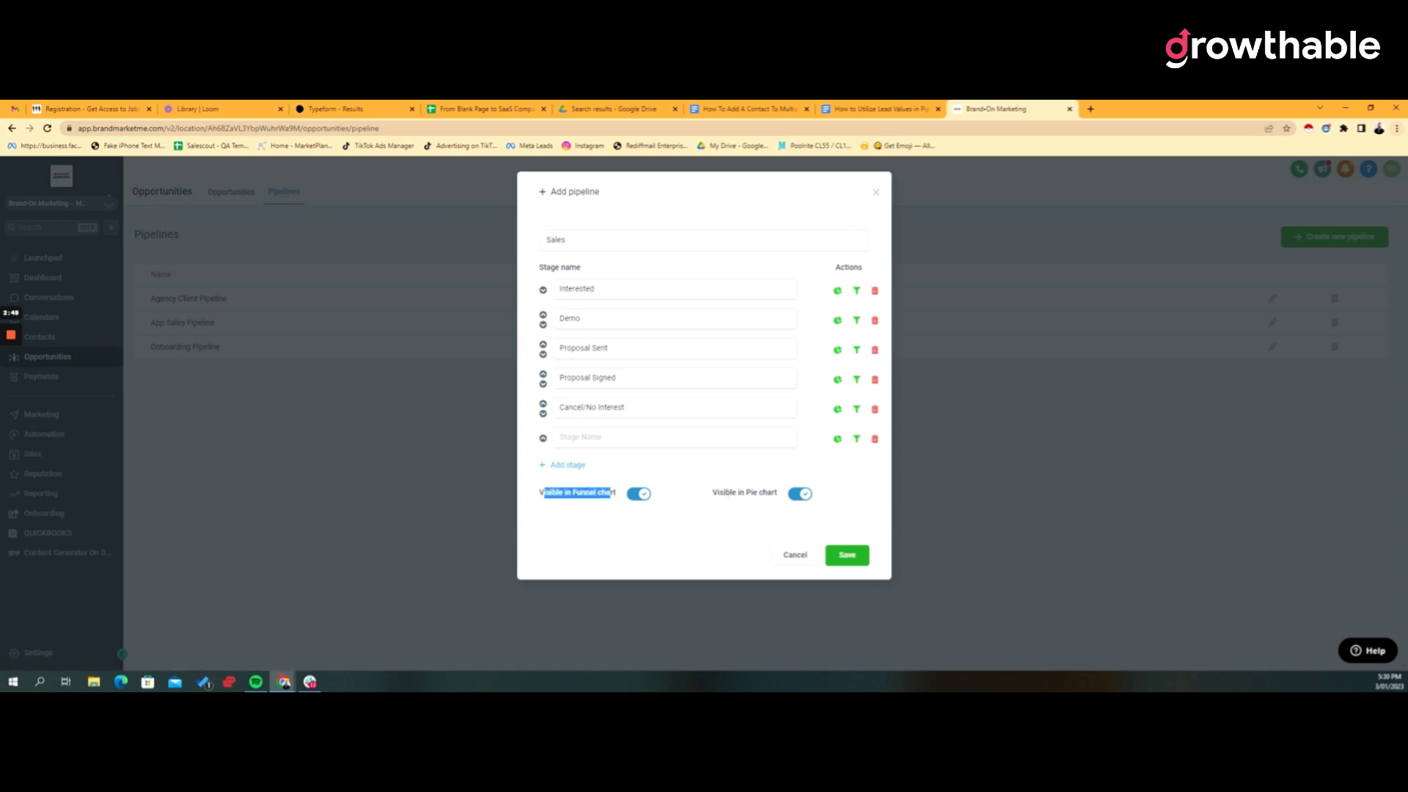
pyautogui.click(682, 501)
pyautogui.moveTo(720, 493); pyautogui.dragTo(770, 493)
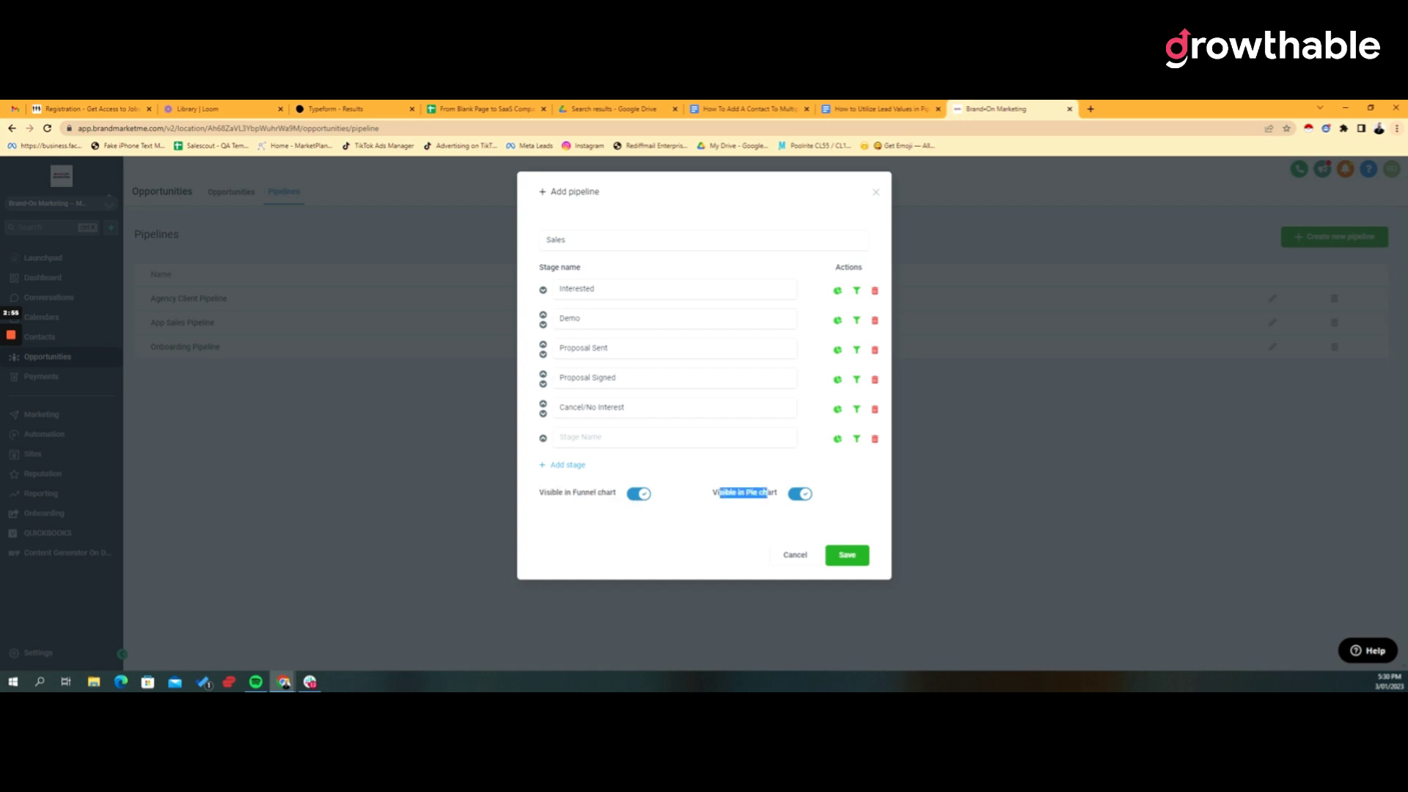
pyautogui.click(682, 533)
pyautogui.click(875, 192)
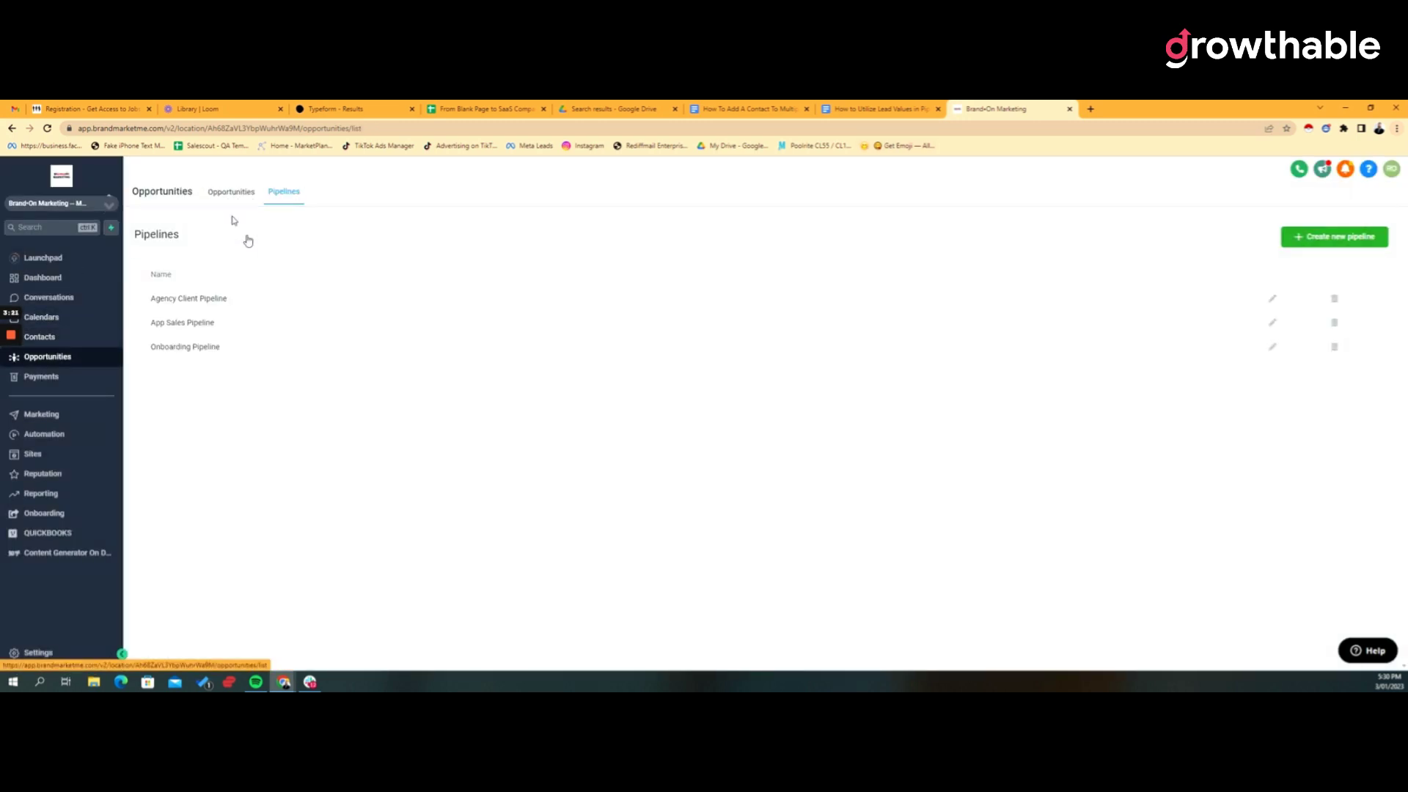
# Step: Open a new opportunity form from the Opportunities board and try out its contact name field
pyautogui.click(227, 193)
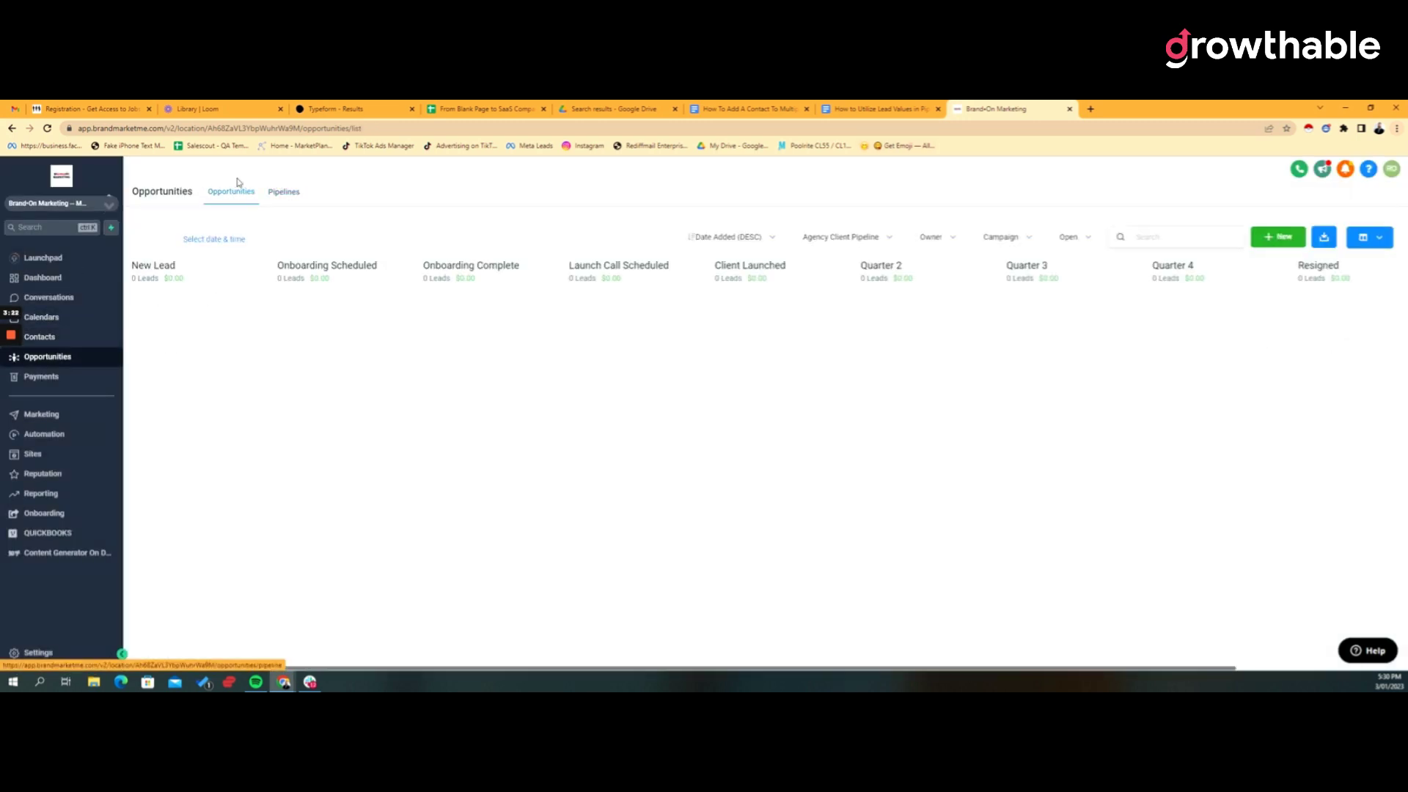
pyautogui.click(1279, 239)
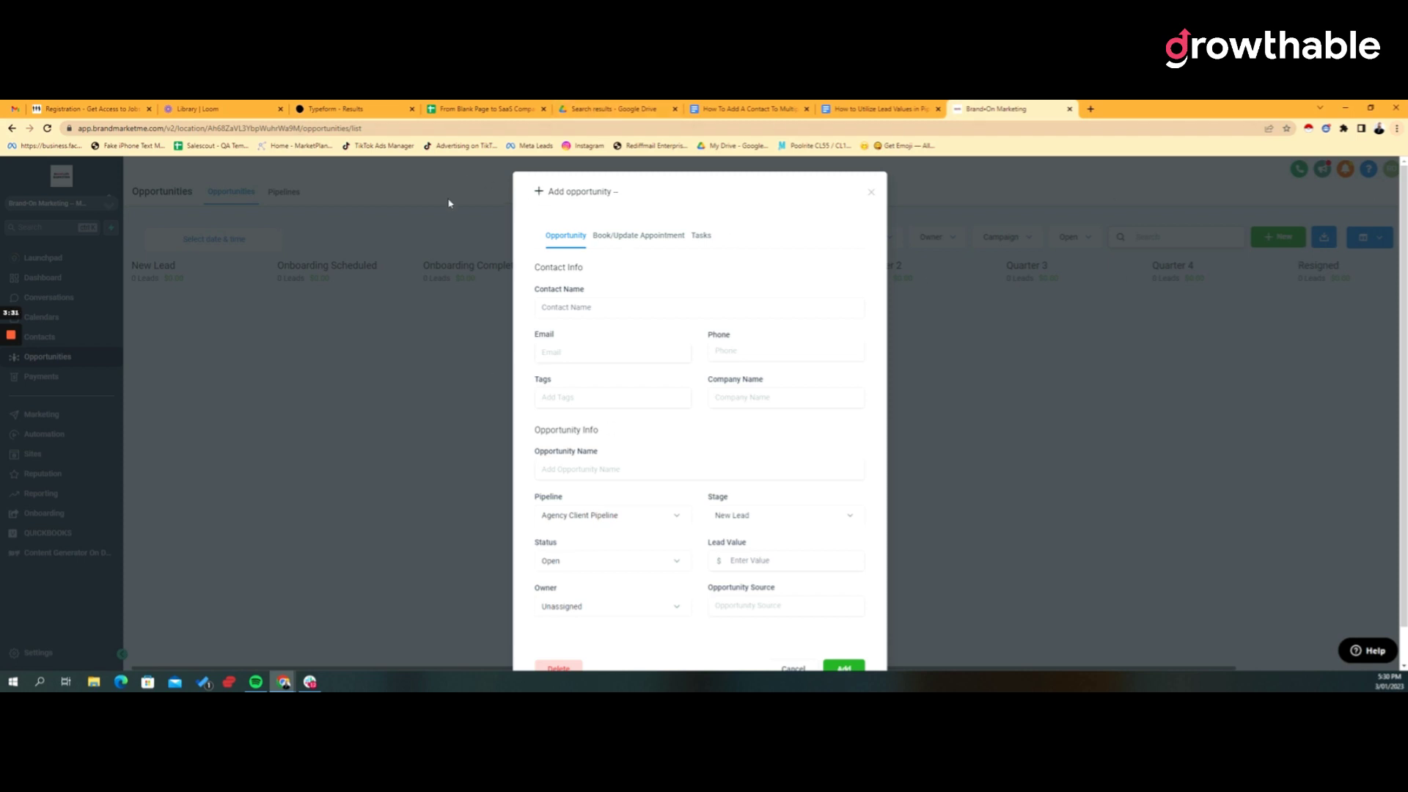
pyautogui.click(574, 311)
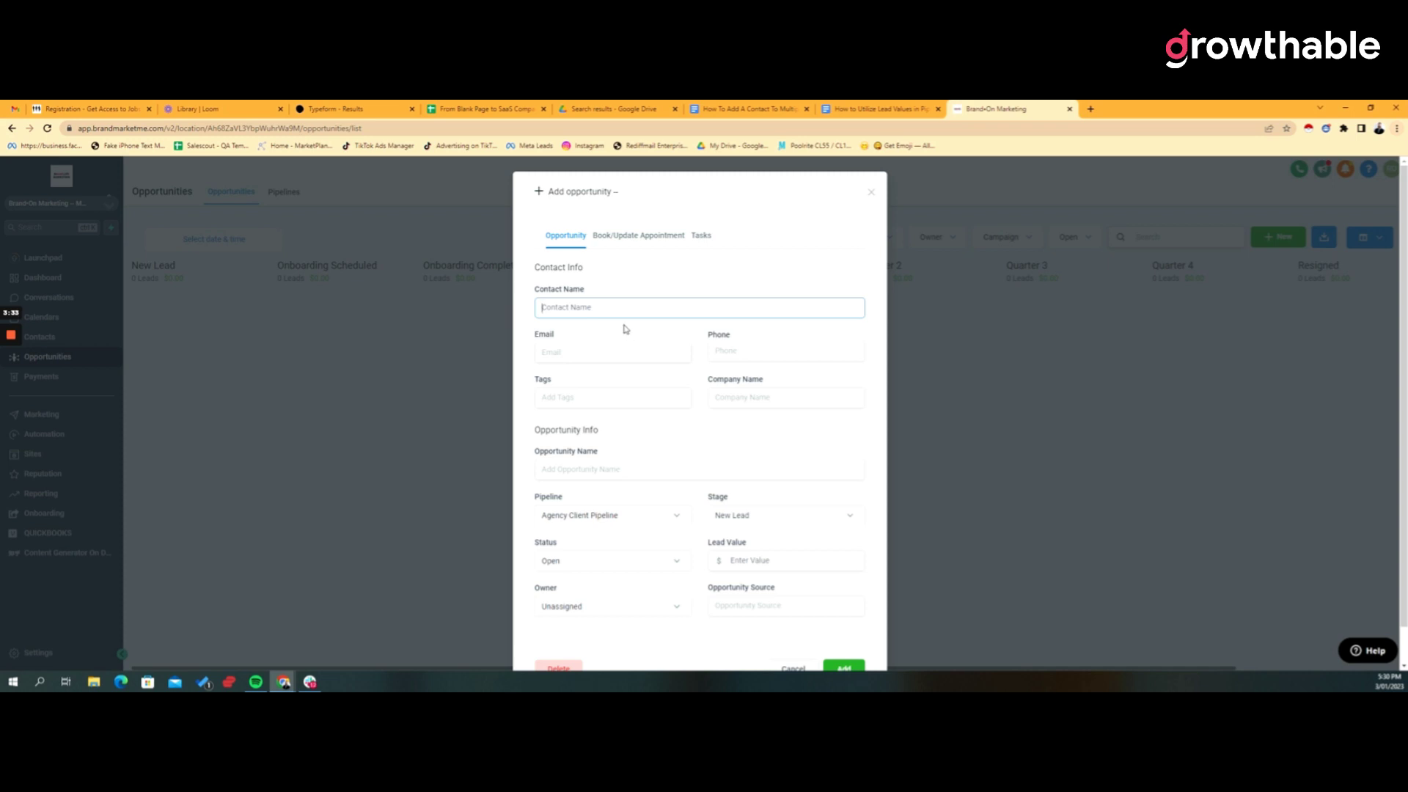
pyautogui.write('a')
pyautogui.press('BackSpace')
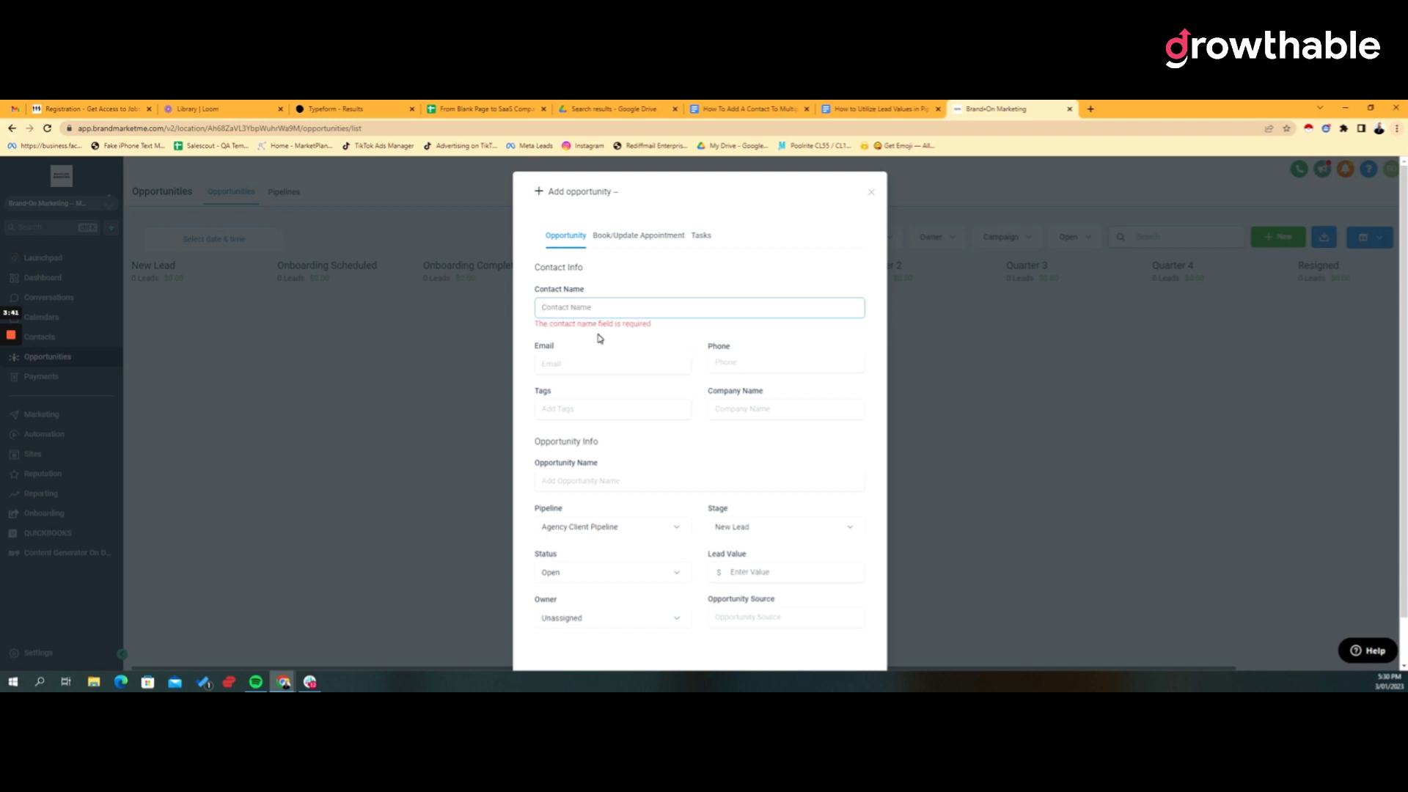
# Step: Review the opportunity form's pipeline choices and remaining fields, and close it without adding an opportunity
pyautogui.scroll(-2, 600, 338)
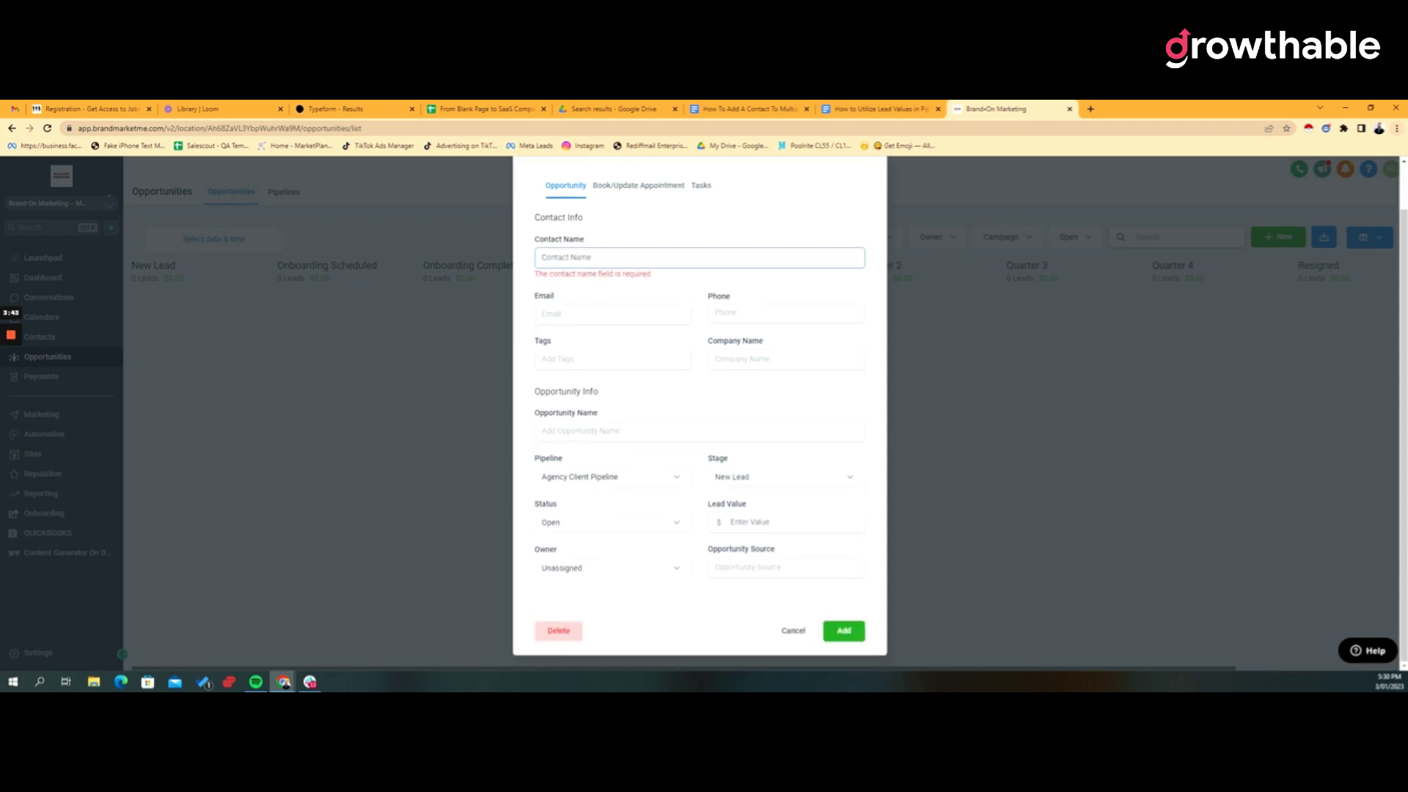
pyautogui.click(611, 482)
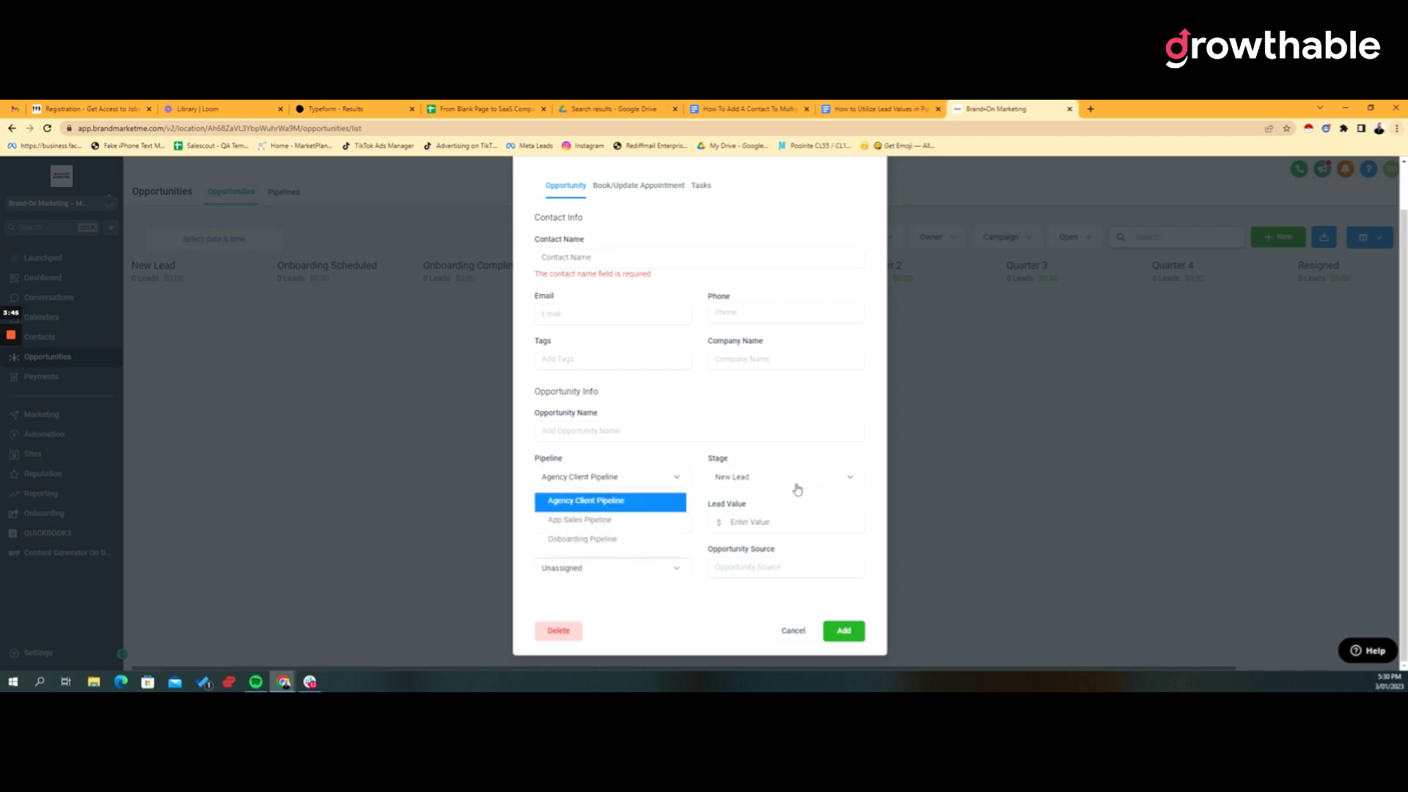
pyautogui.click(693, 514)
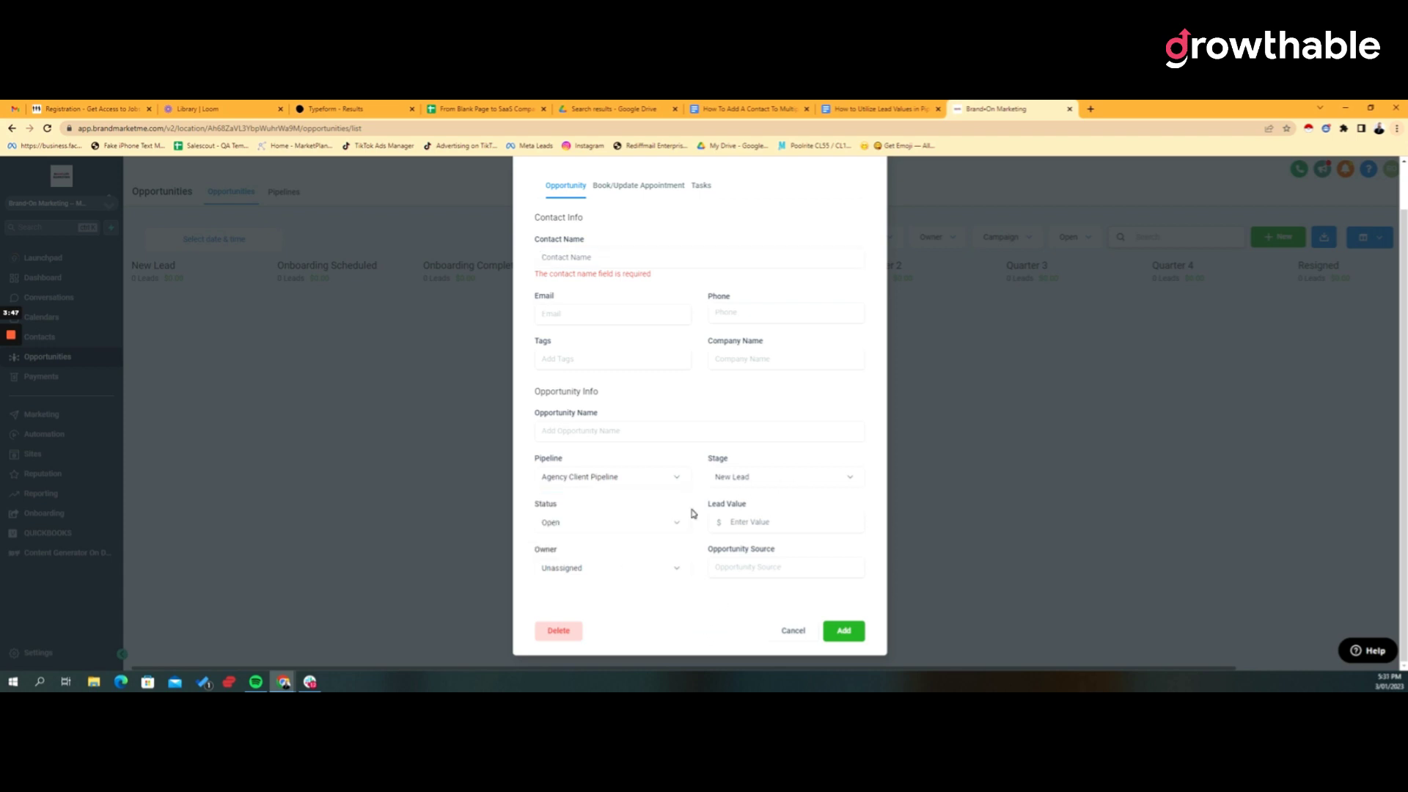
pyautogui.scroll(2, 693, 514)
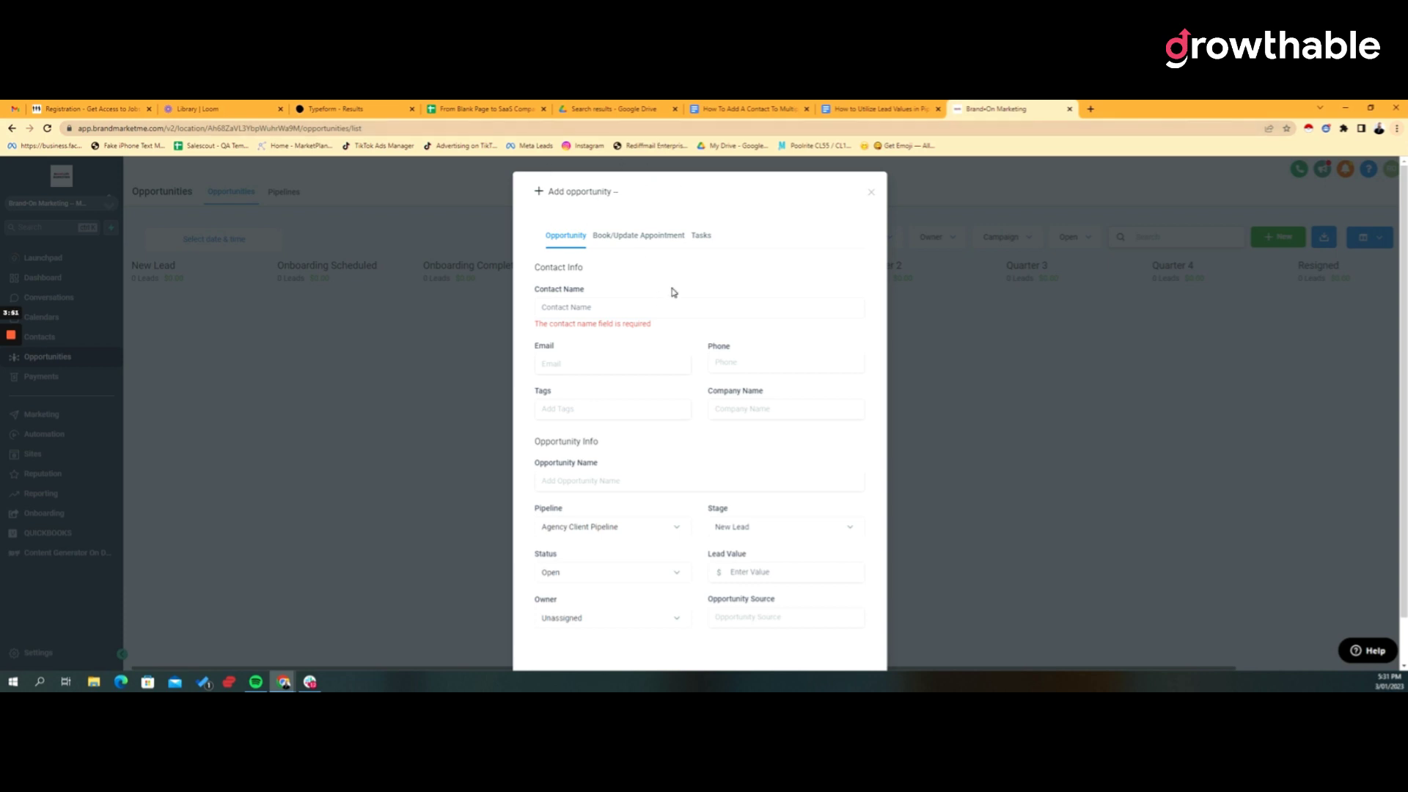
pyautogui.scroll(-2, 670, 290)
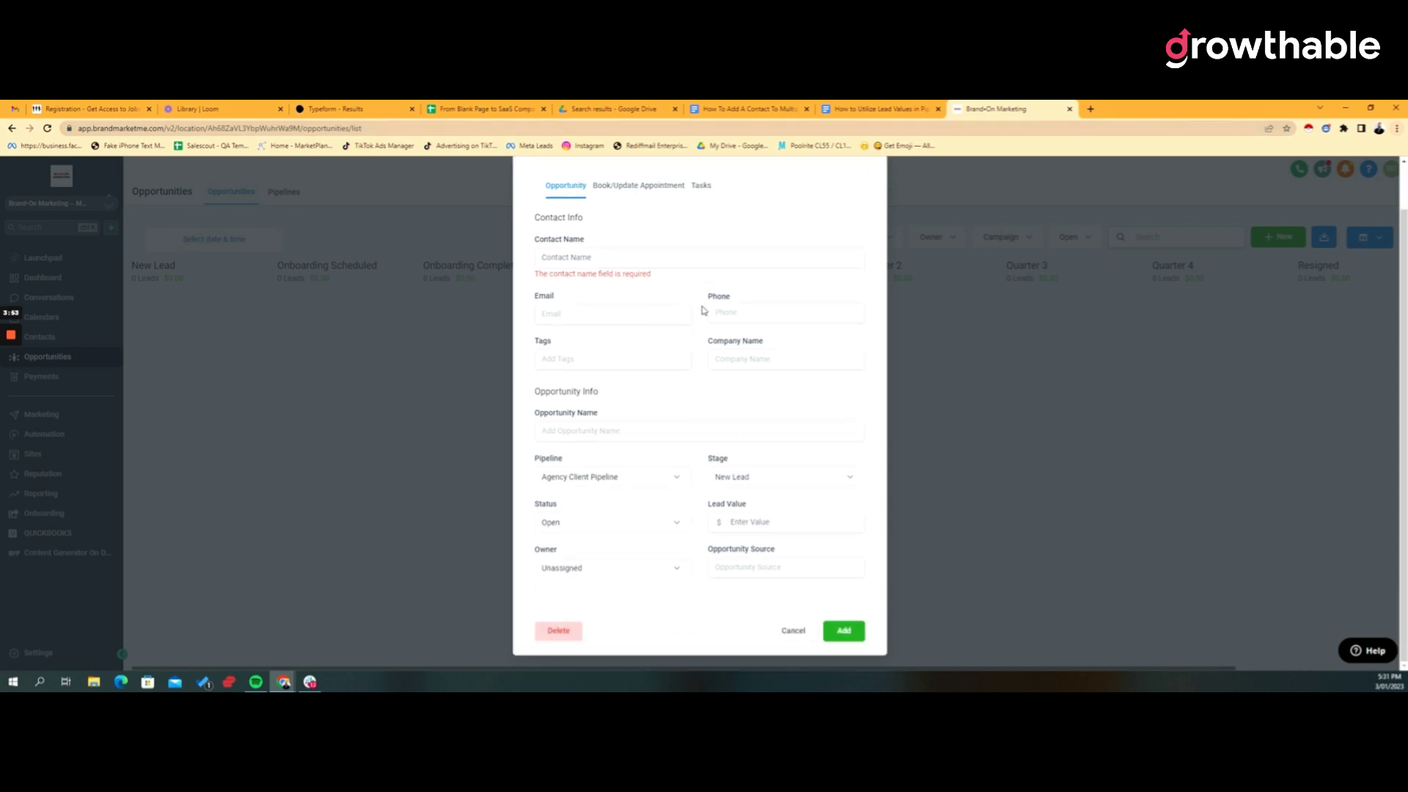
pyautogui.scroll(2, 702, 309)
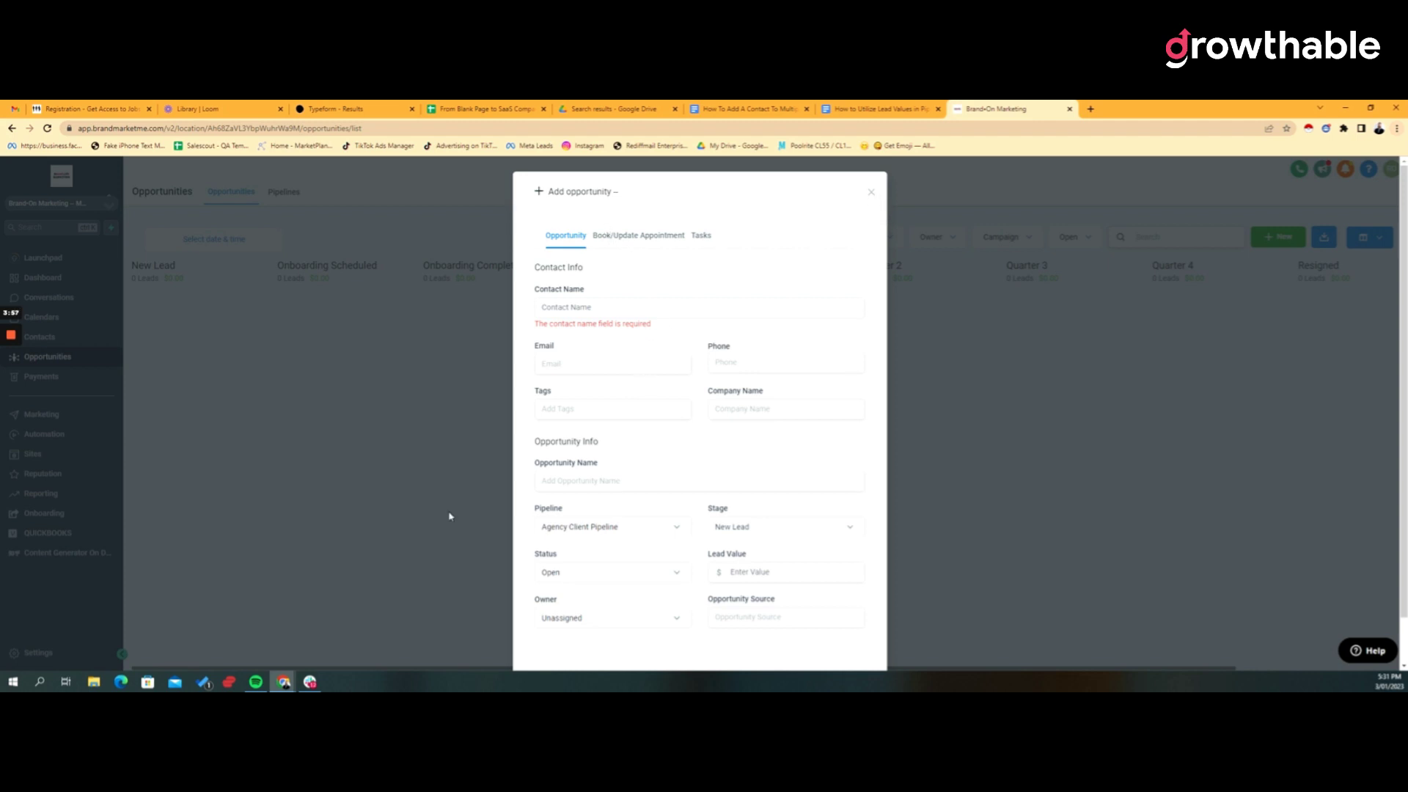
pyautogui.click(871, 194)
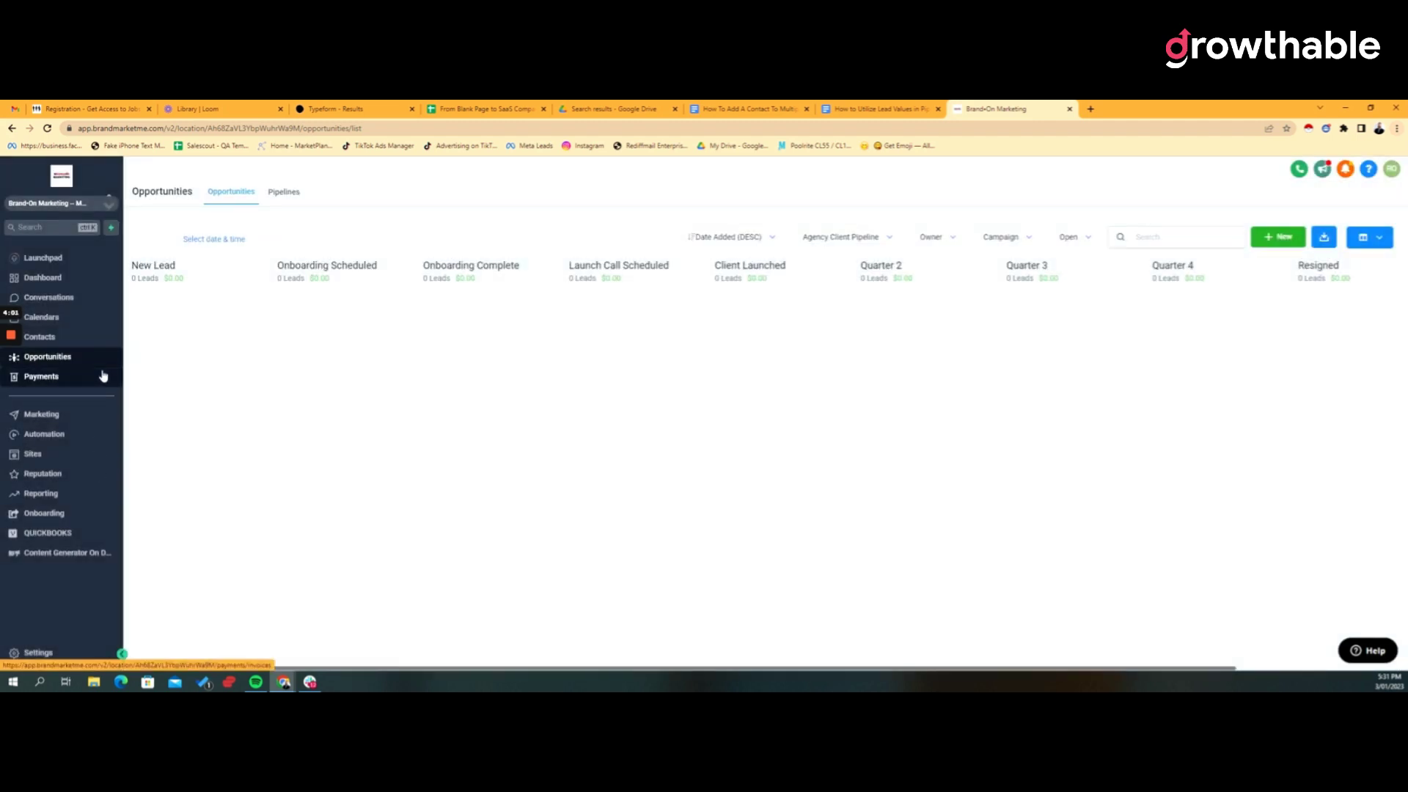
# Step: Open the first contact in the contacts list and start a new opportunity from that contact's record
pyautogui.click(80, 342)
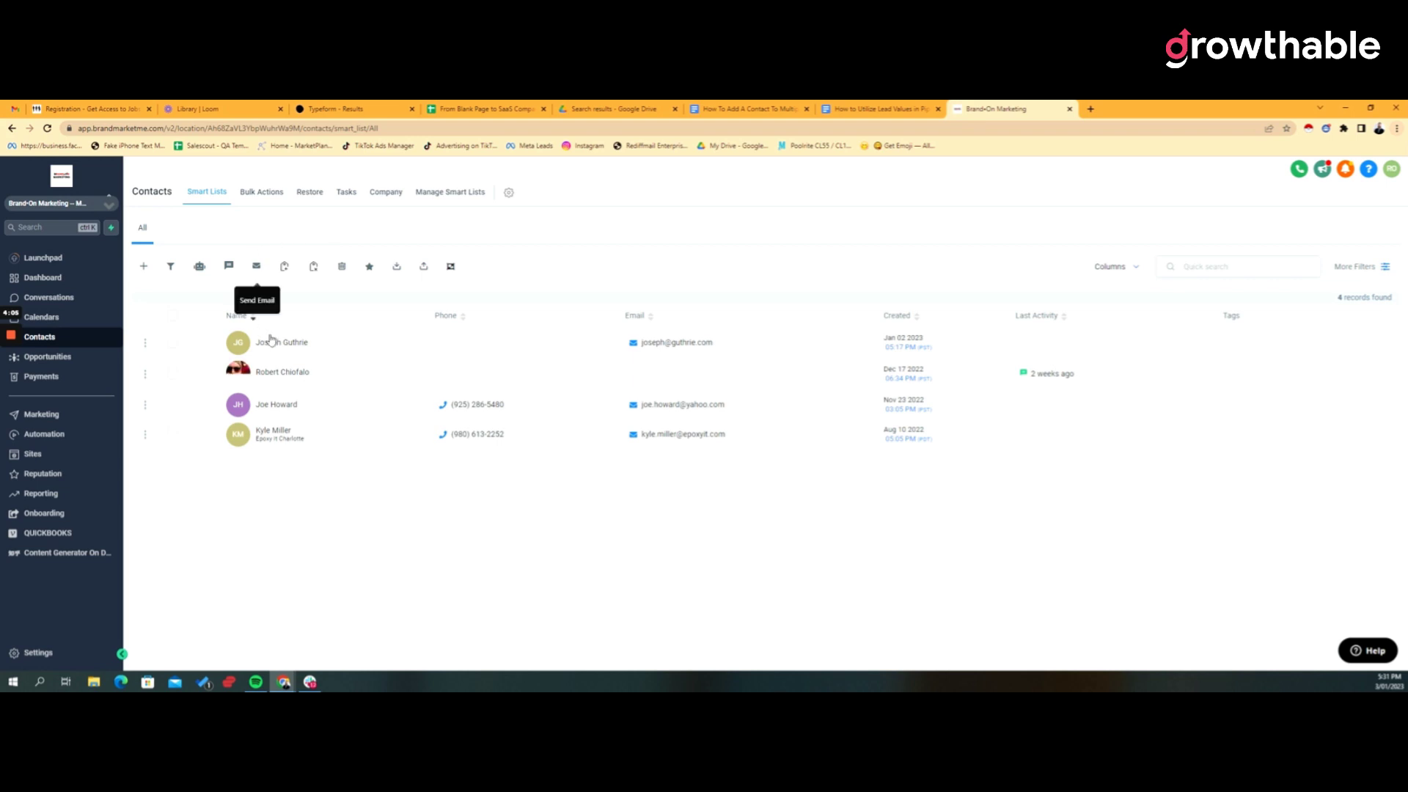
pyautogui.click(281, 342)
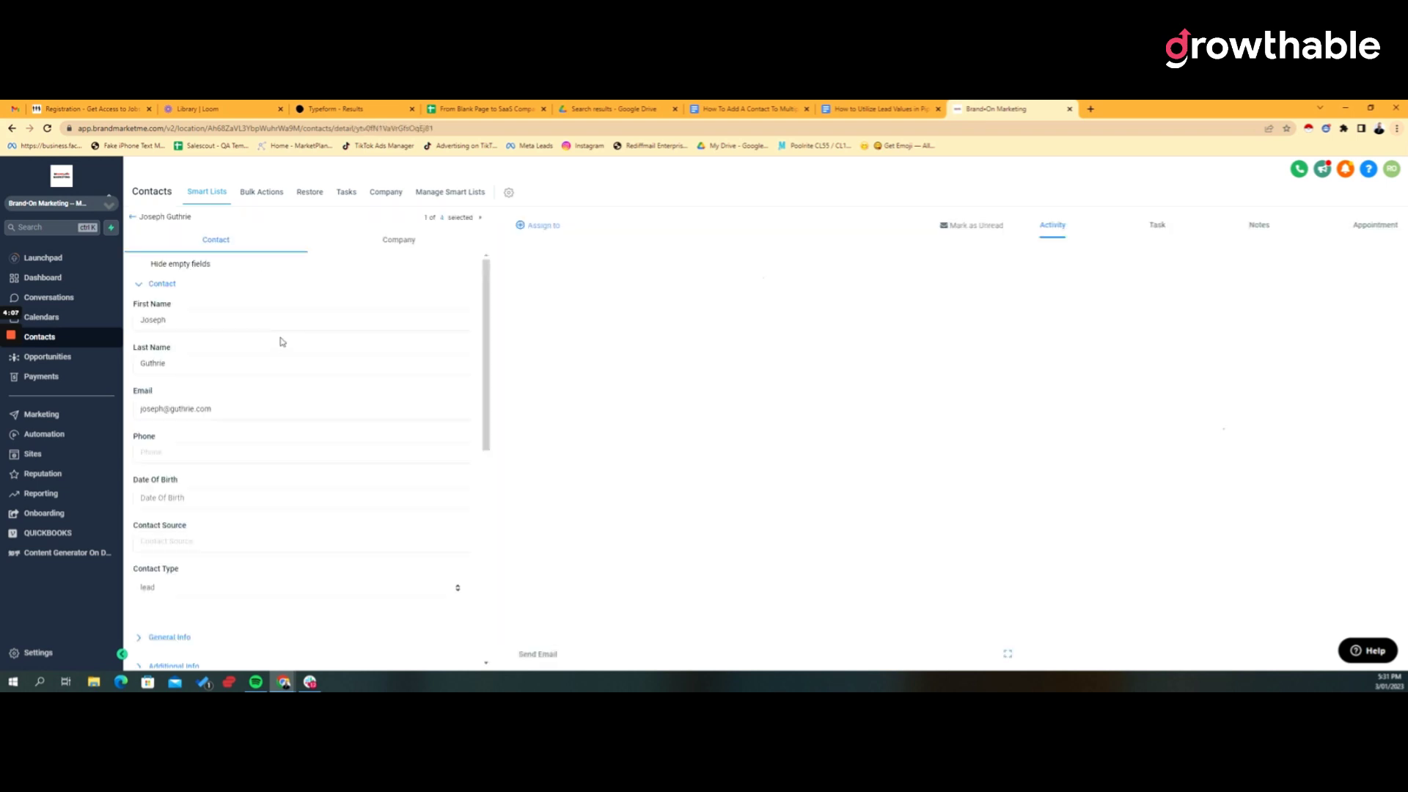
pyautogui.scroll(-10, 268, 455)
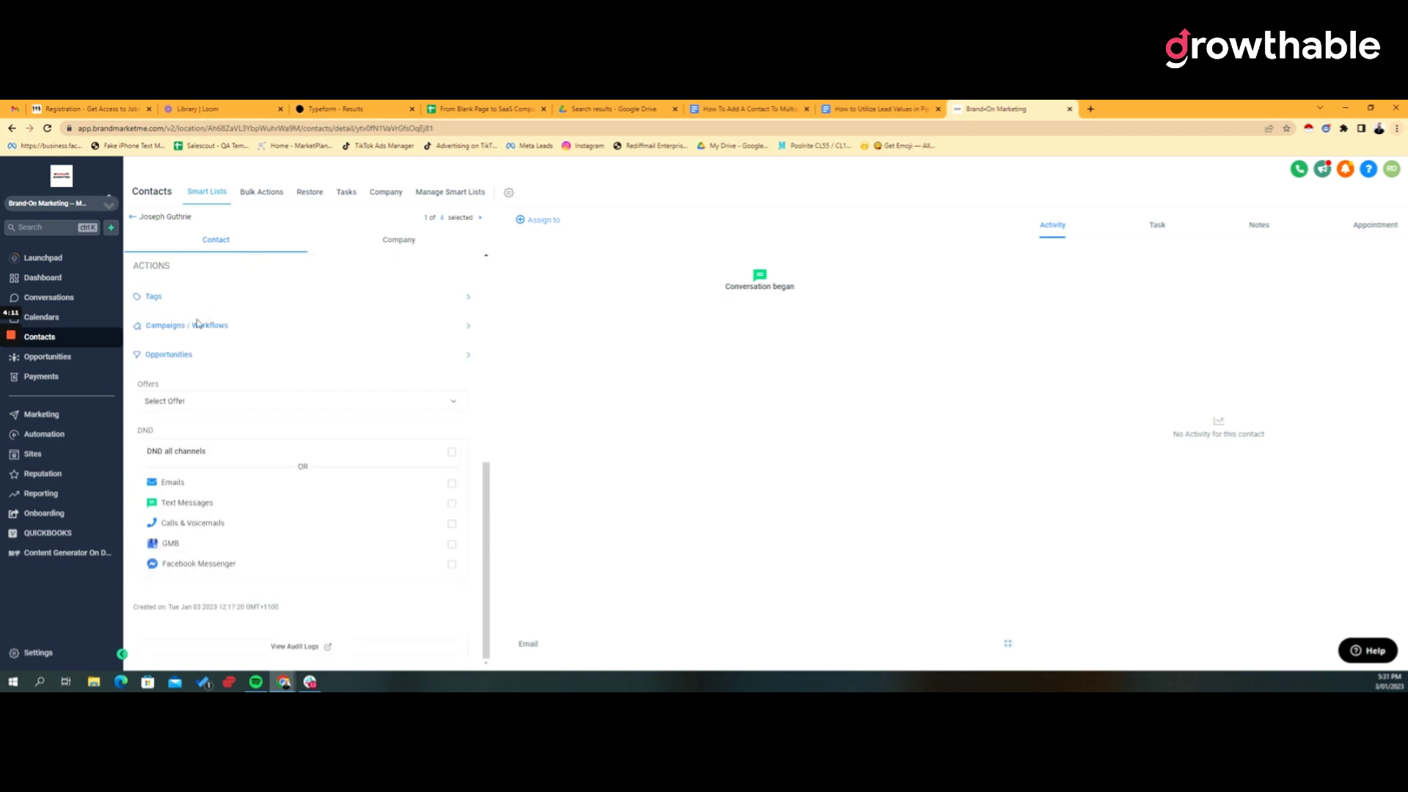
pyautogui.click(189, 364)
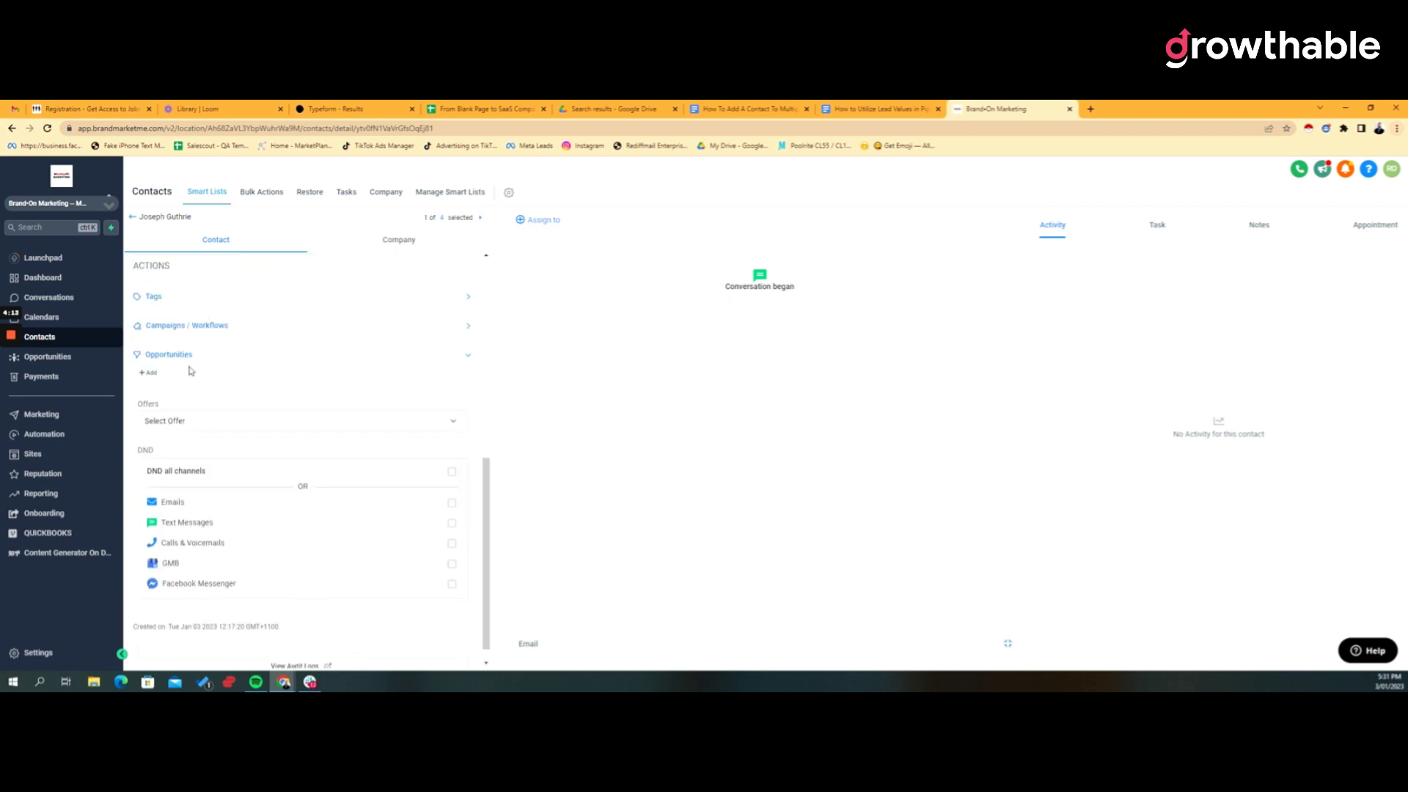
pyautogui.click(149, 373)
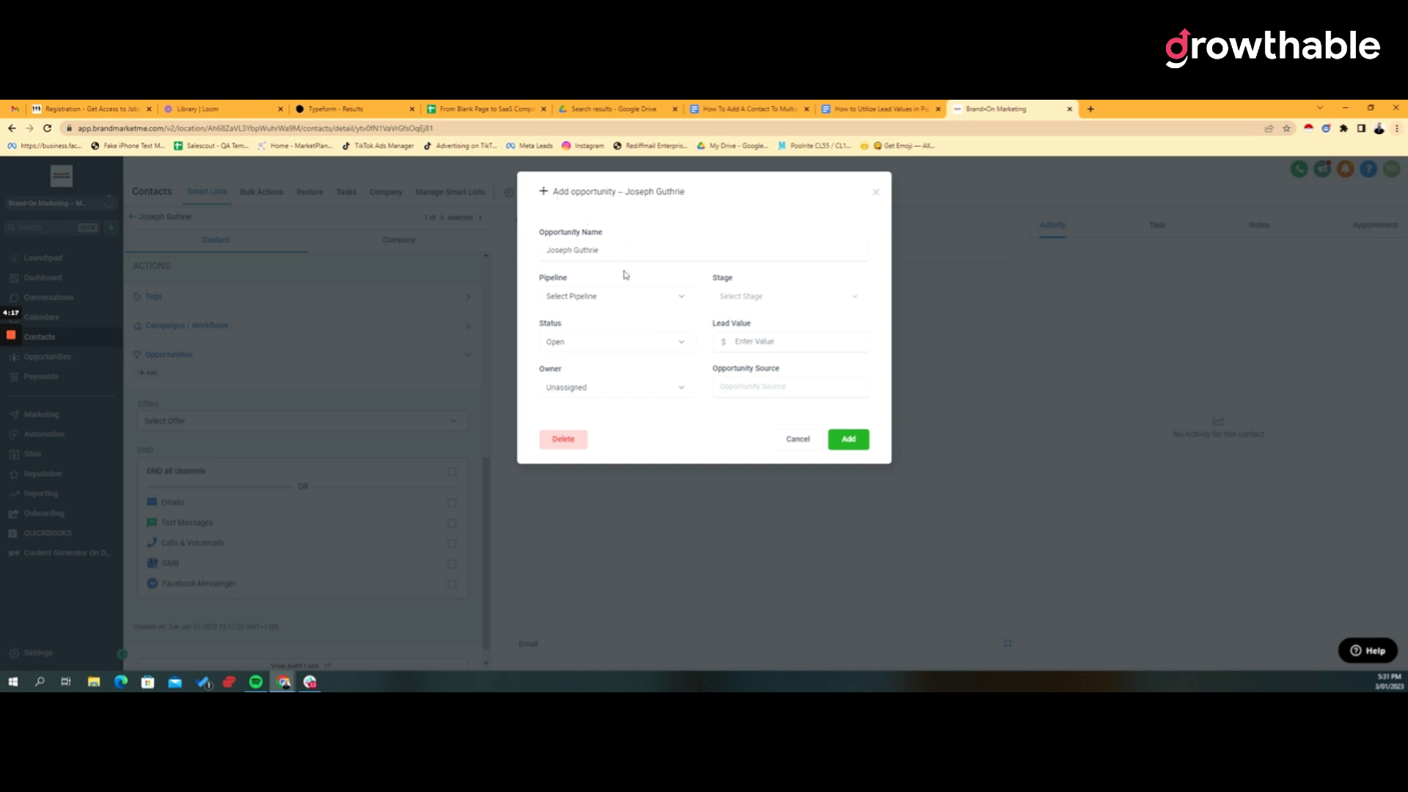
# Step: Assign the contact's new opportunity to the Agency Client Pipeline at the Quarter 3 stage
pyautogui.click(681, 298)
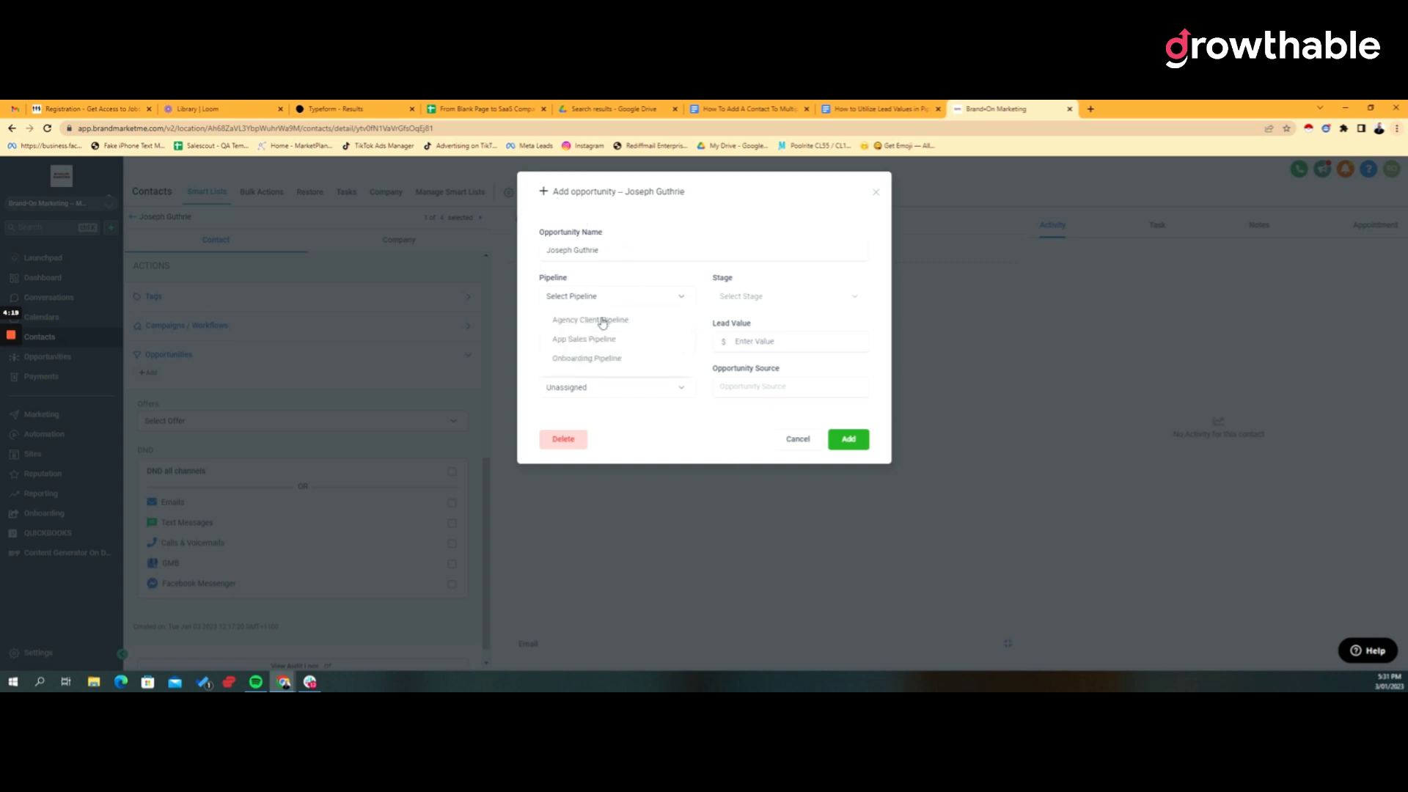
pyautogui.click(601, 321)
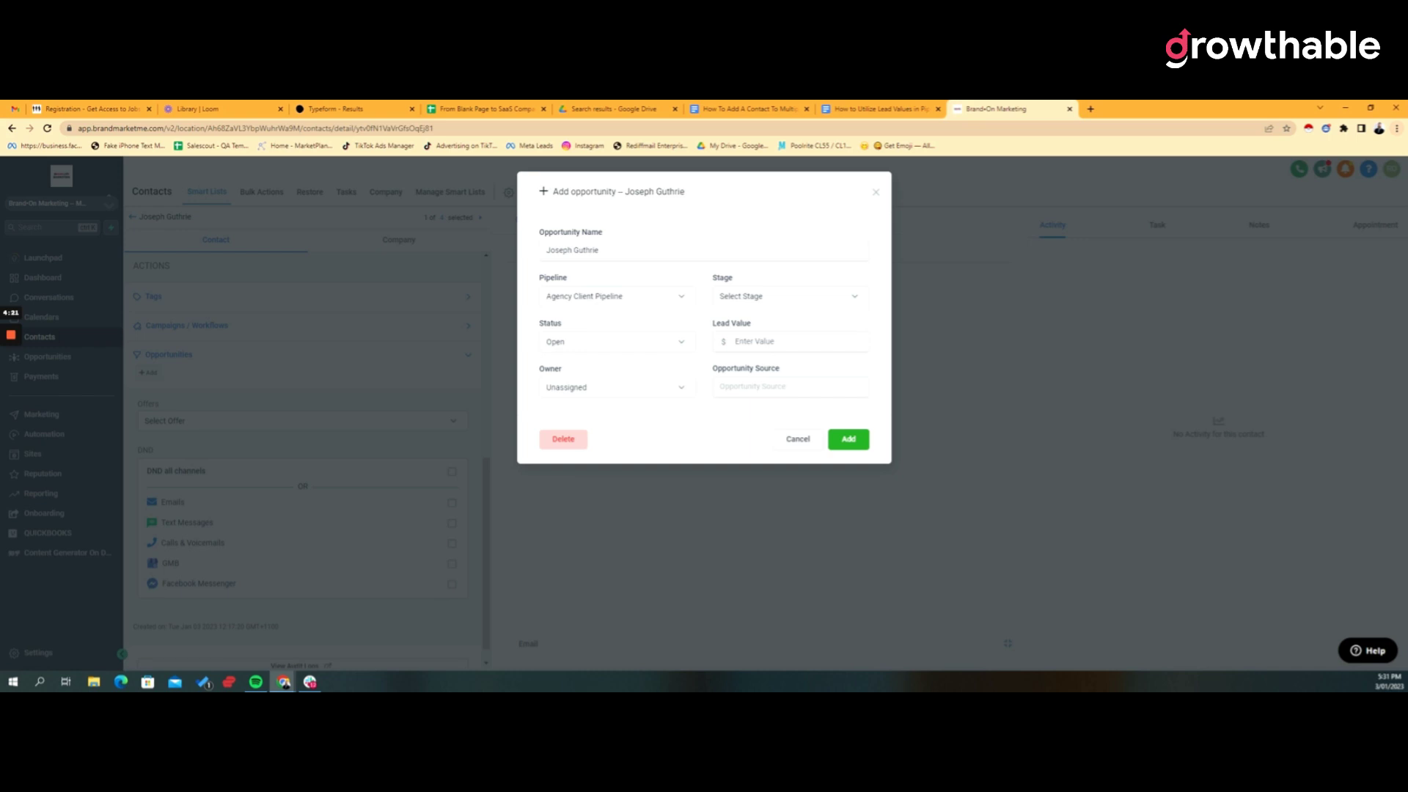
pyautogui.click(766, 306)
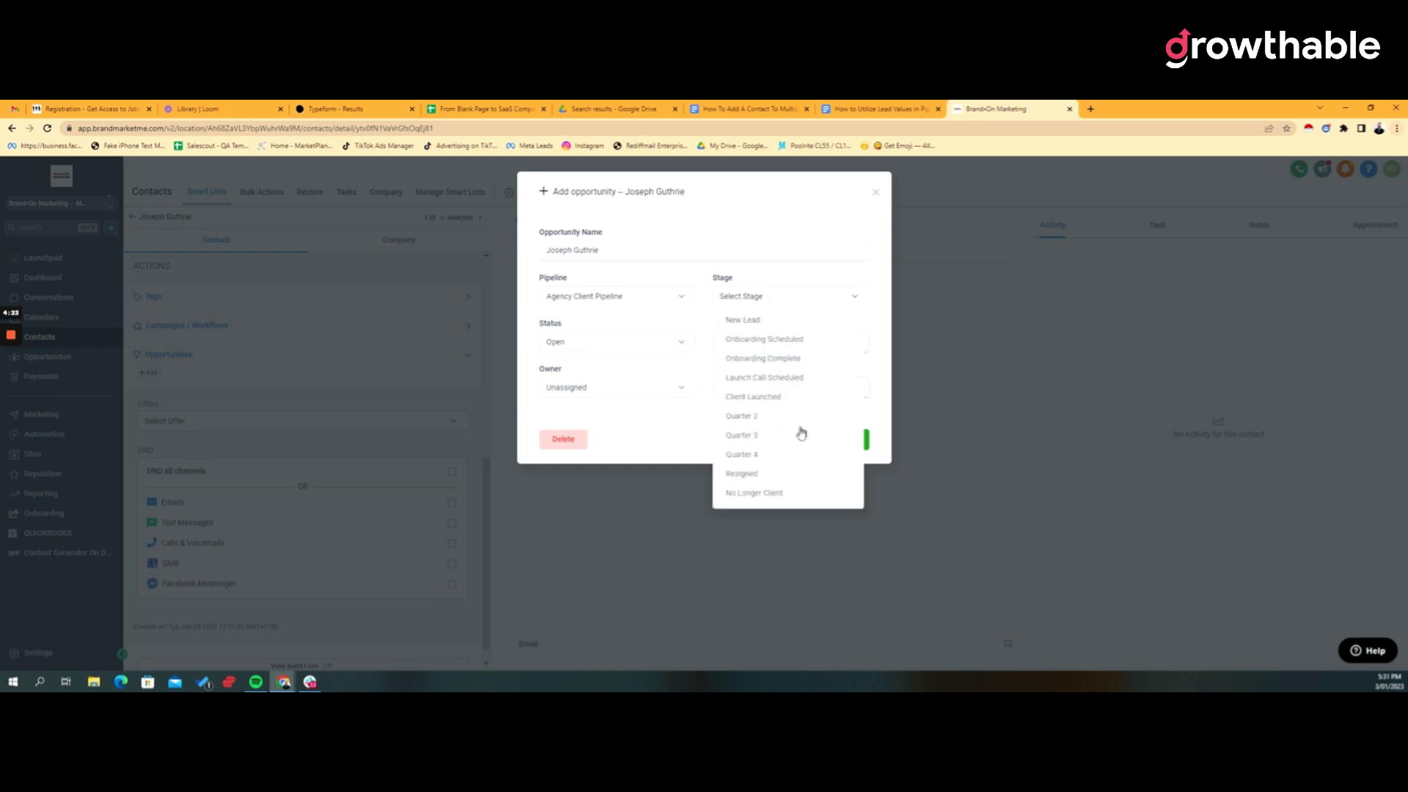
pyautogui.click(781, 450)
# Step: Keep the opportunity's status Open, set the last listed user as owner, and add the opportunity to the contact
pyautogui.click(638, 345)
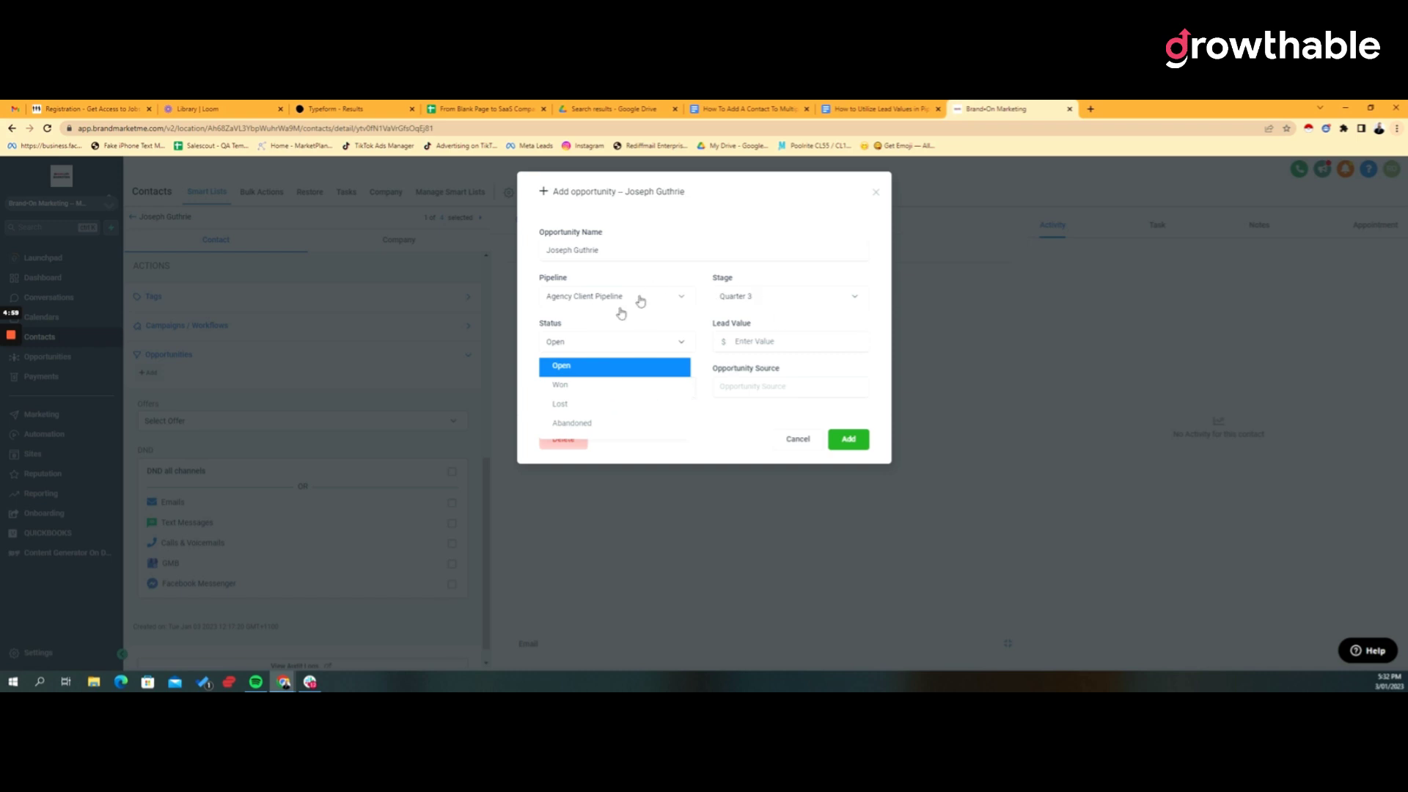
pyautogui.click(709, 412)
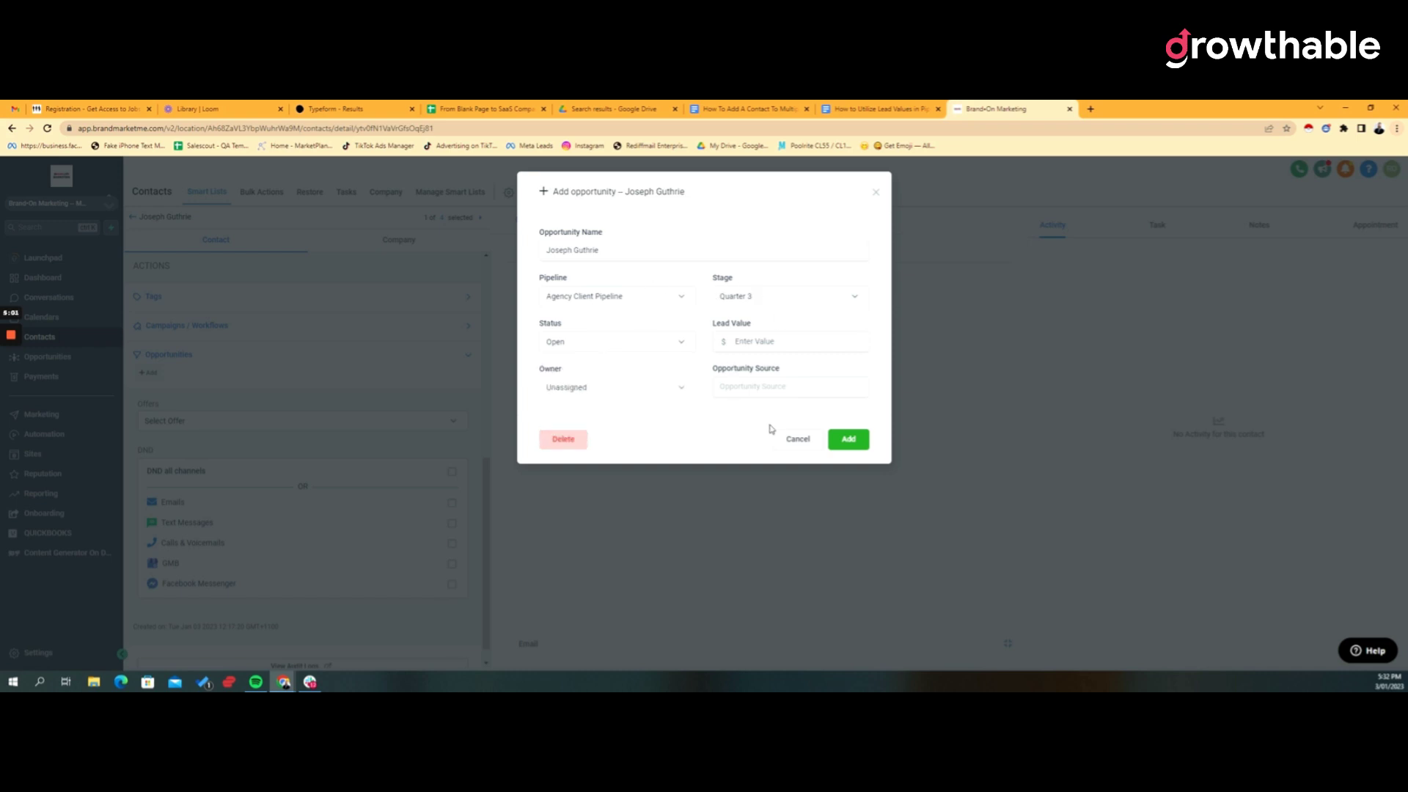
pyautogui.click(682, 394)
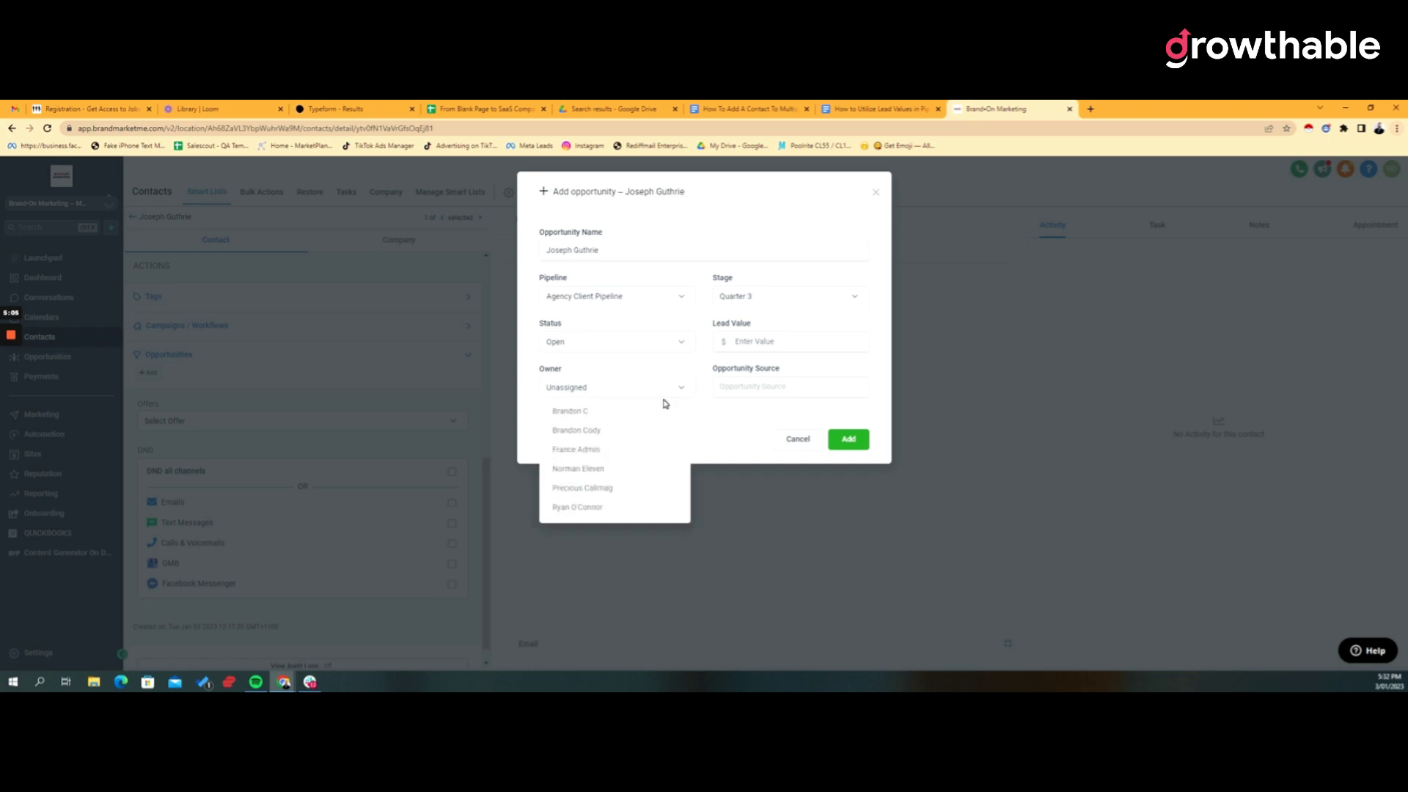
pyautogui.click(592, 510)
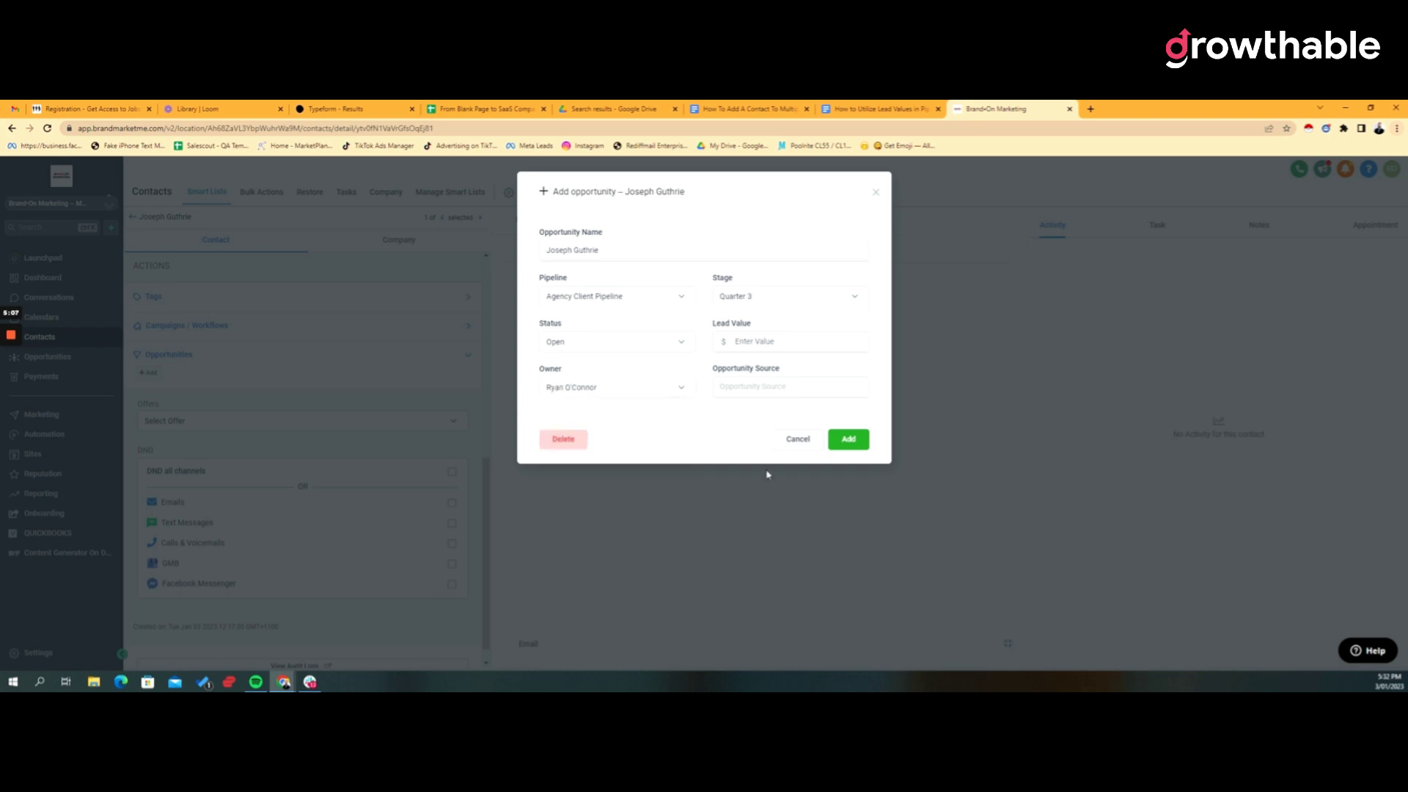
pyautogui.press('Tab')
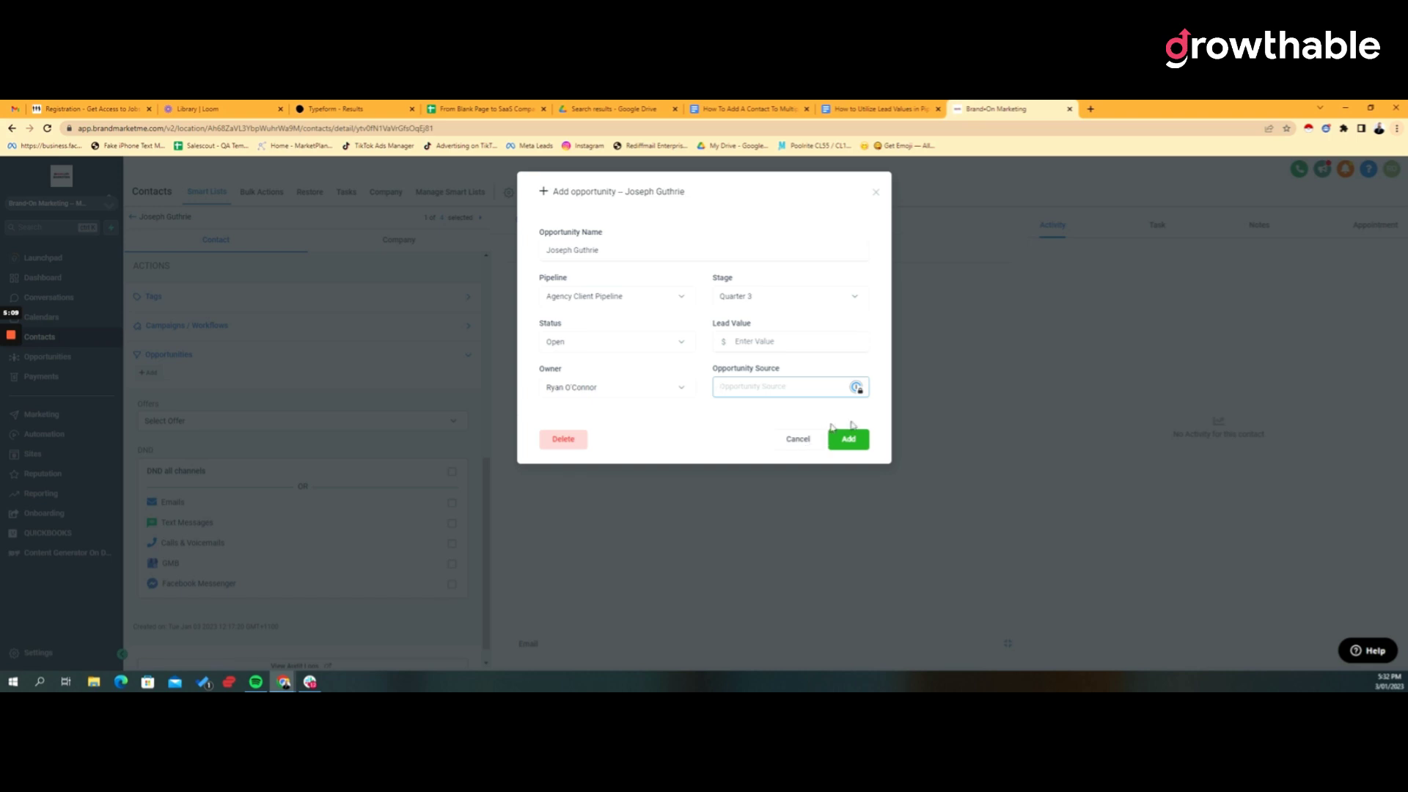
pyautogui.tripleClick(786, 372)
pyautogui.moveTo(577, 191); pyautogui.dragTo(602, 191)
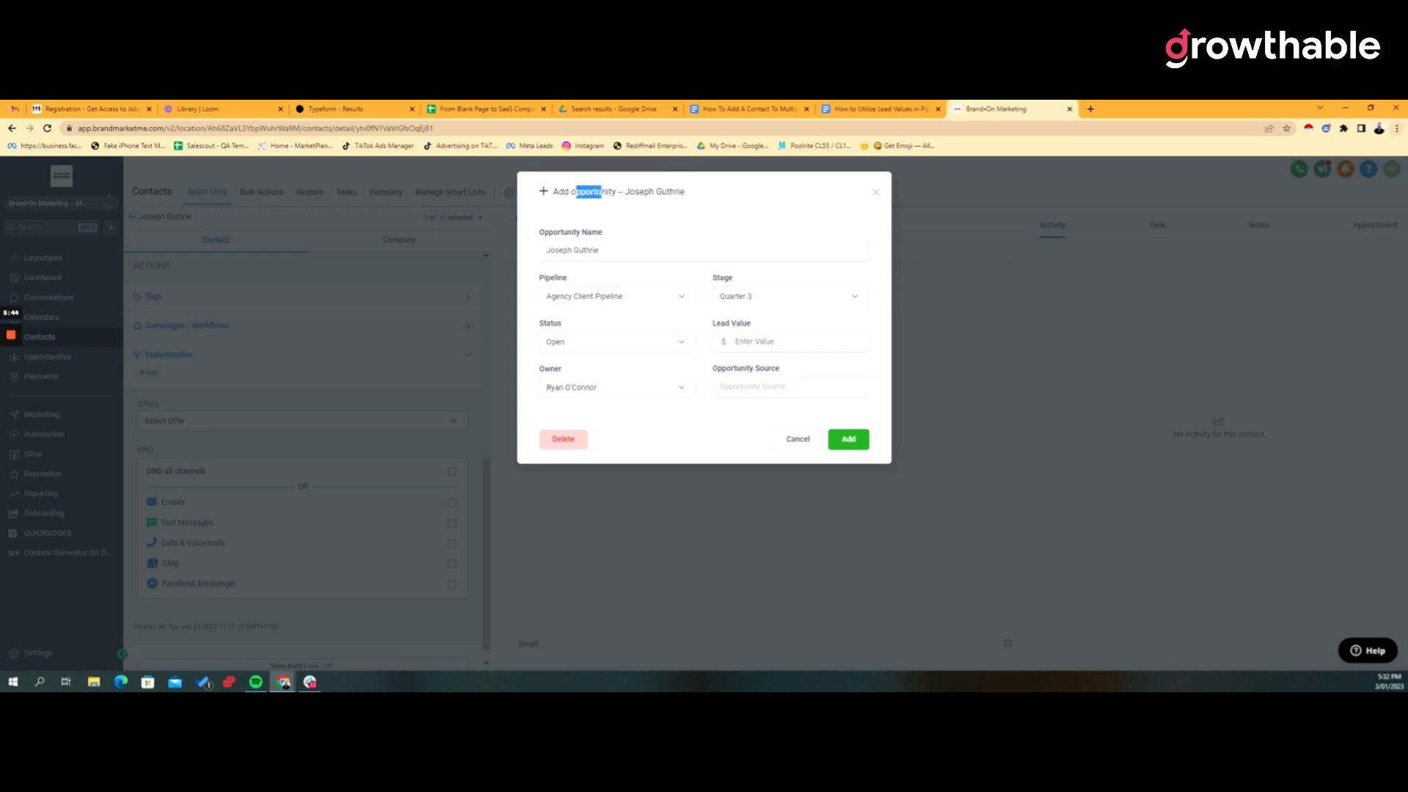
pyautogui.click(867, 444)
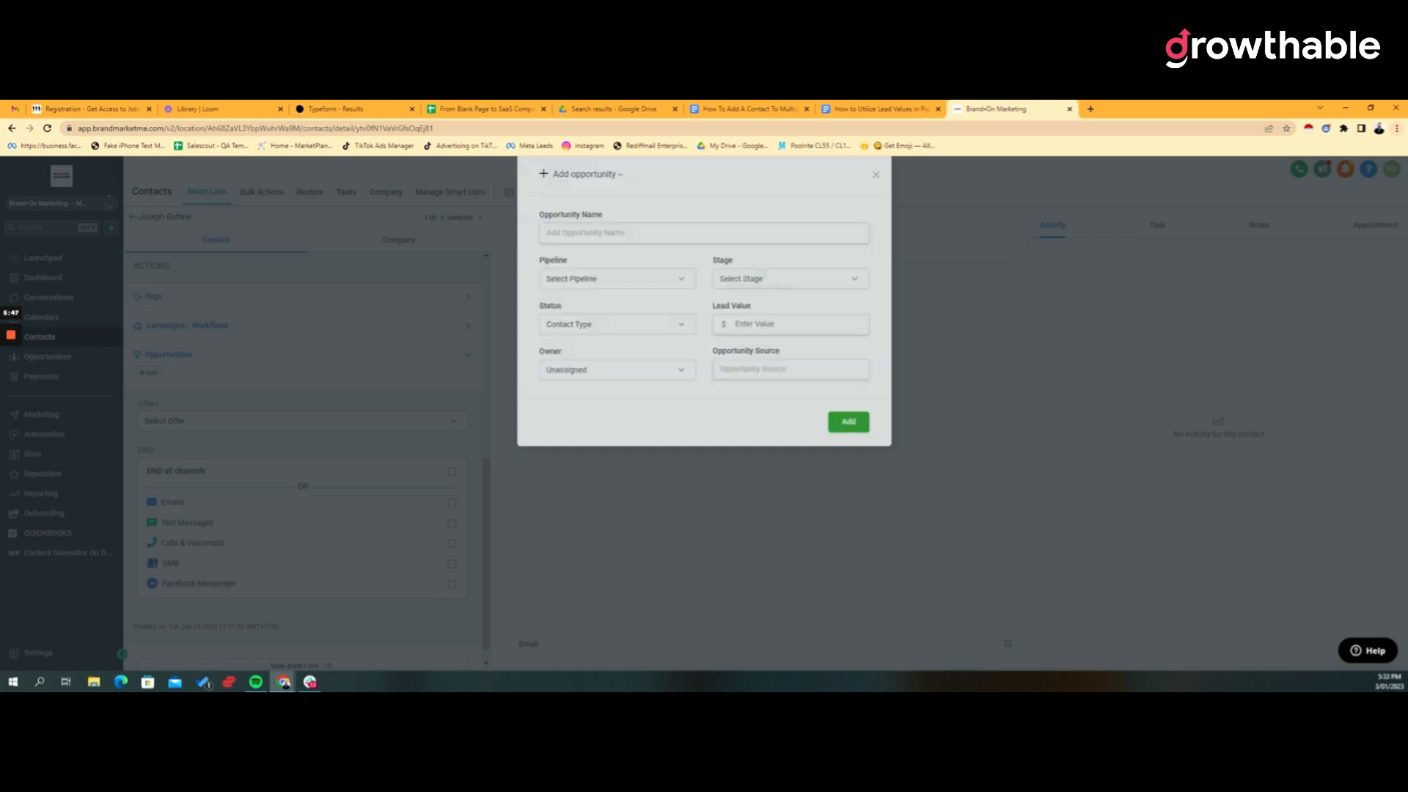
# Step: Show Note, Company Name and Calendar Event as additional info on the Opportunities board, and export the opportunities to a file
pyautogui.scroll(10, 404, 490)
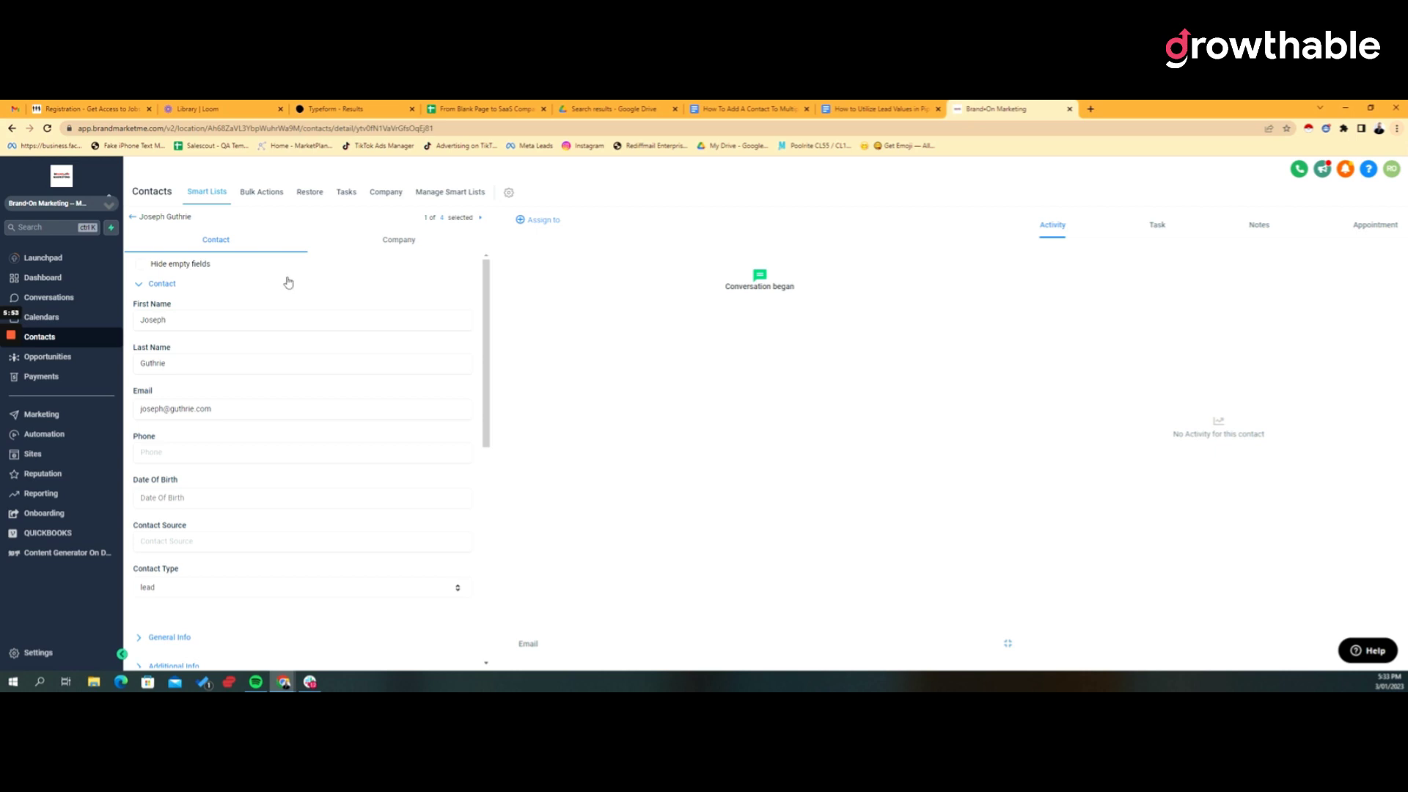
pyautogui.click(71, 358)
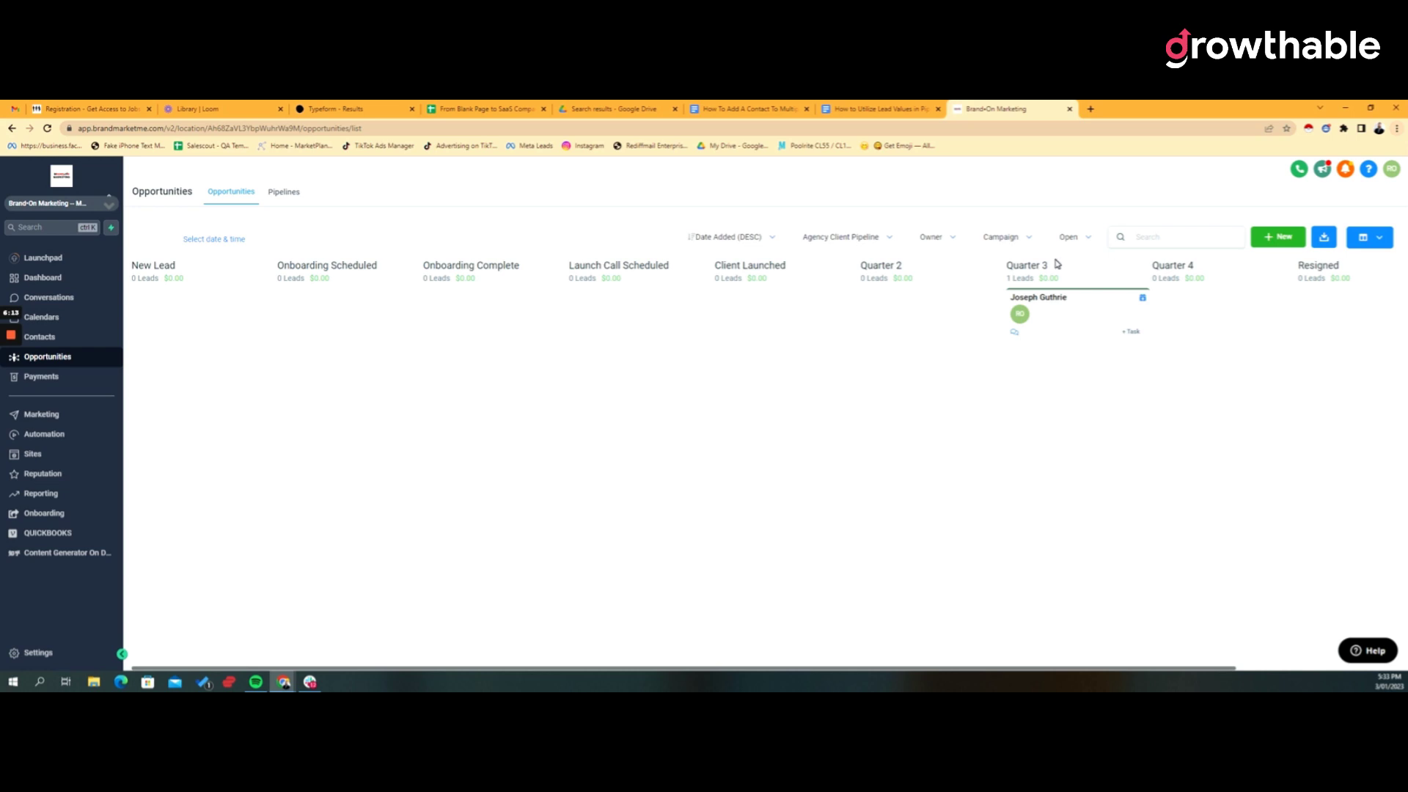
pyautogui.click(1386, 238)
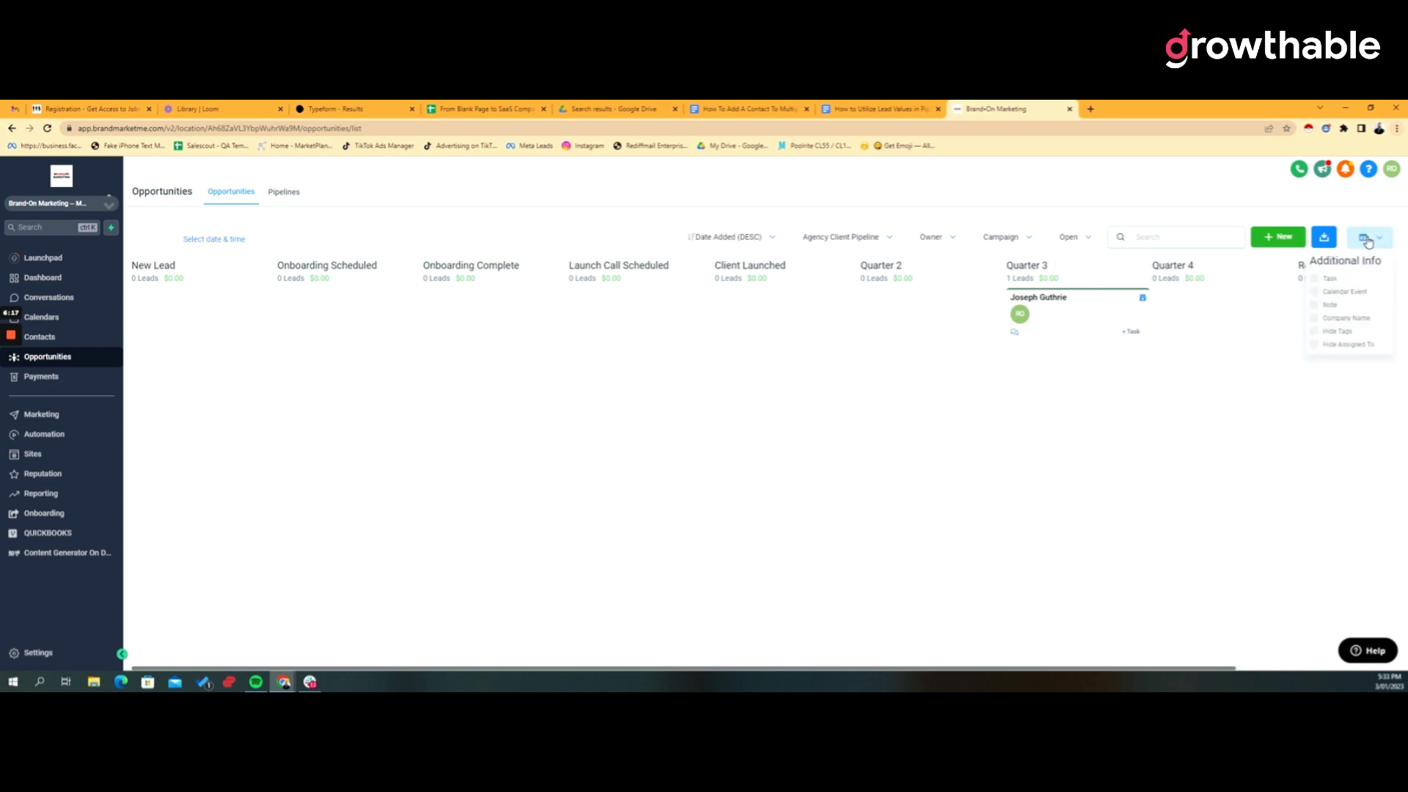
pyautogui.click(1315, 305)
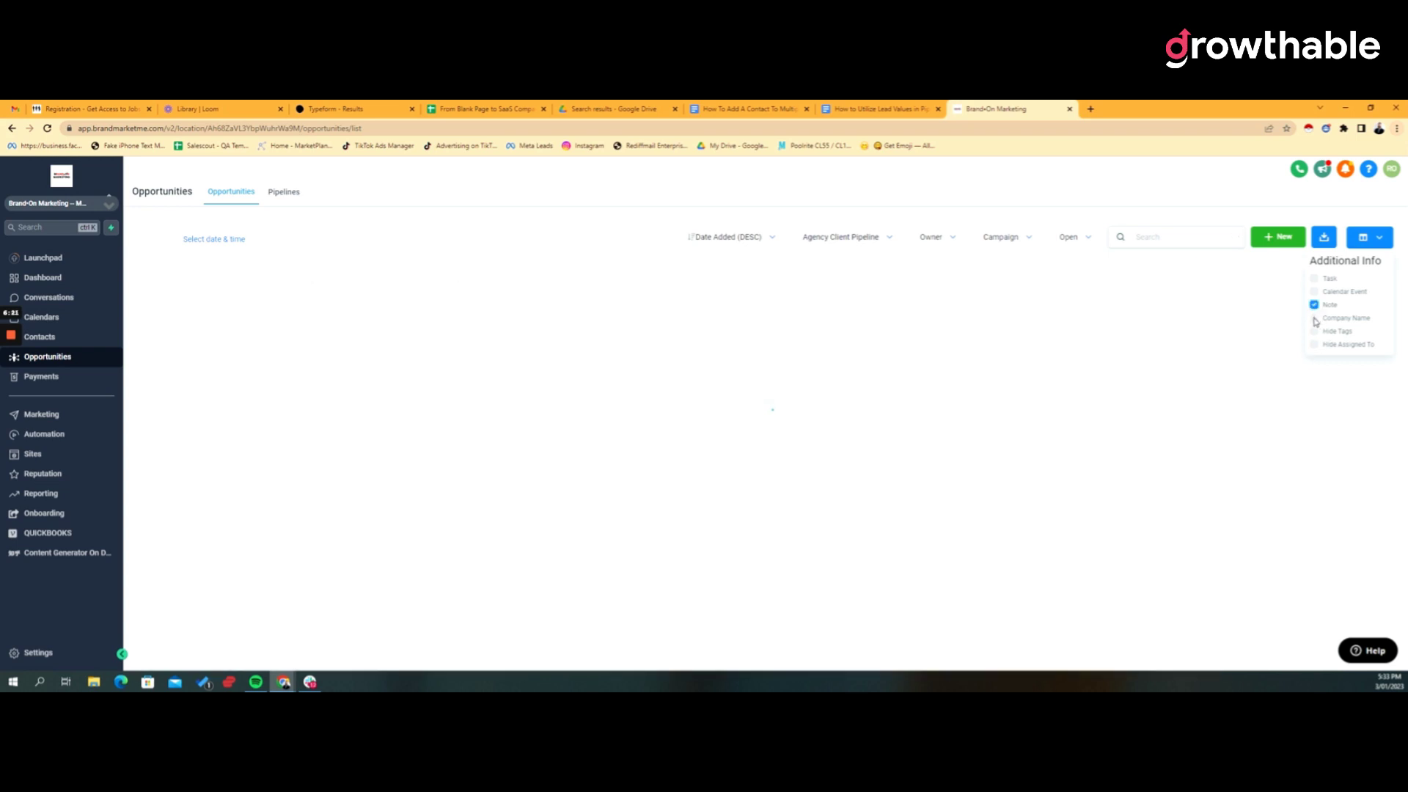
pyautogui.click(1315, 318)
pyautogui.click(1315, 292)
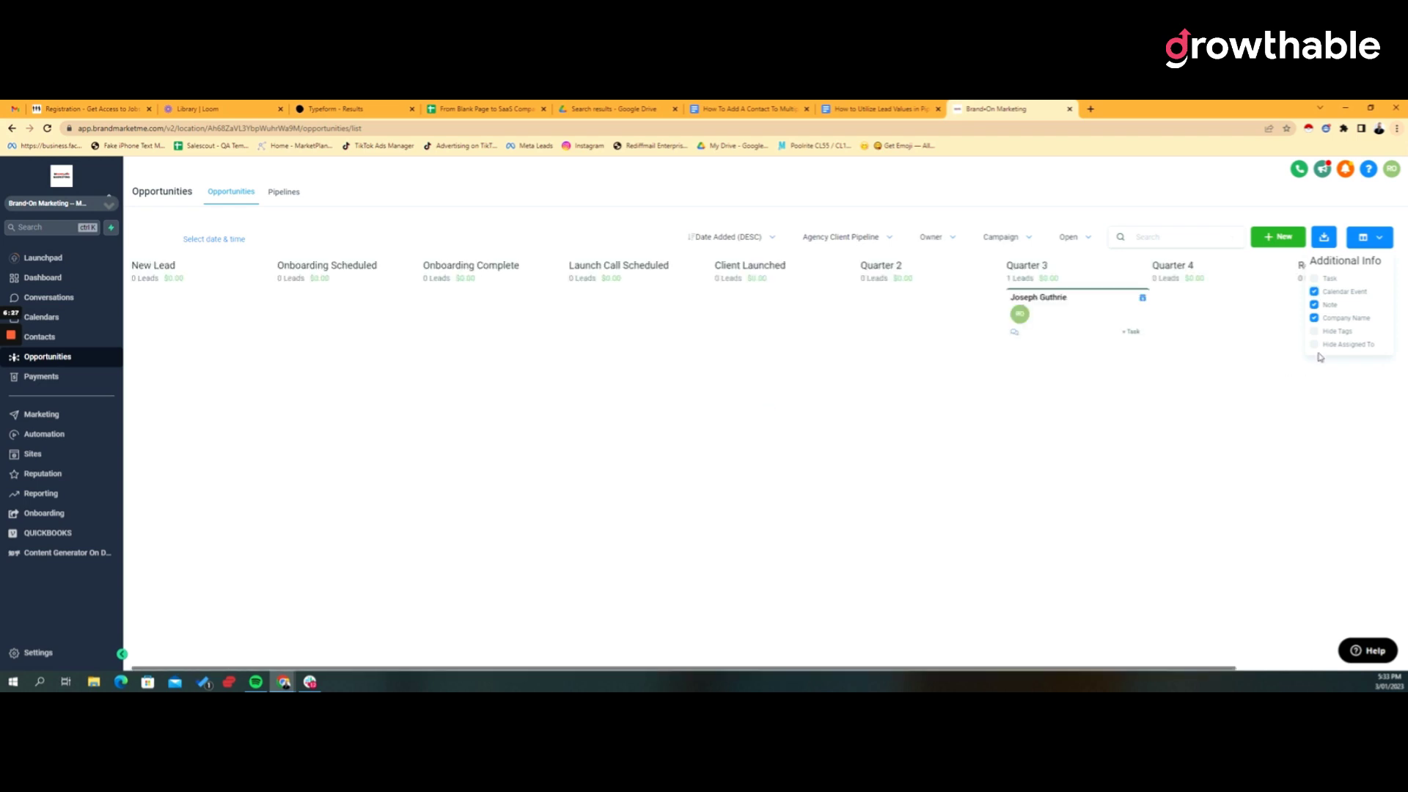
pyautogui.click(1381, 244)
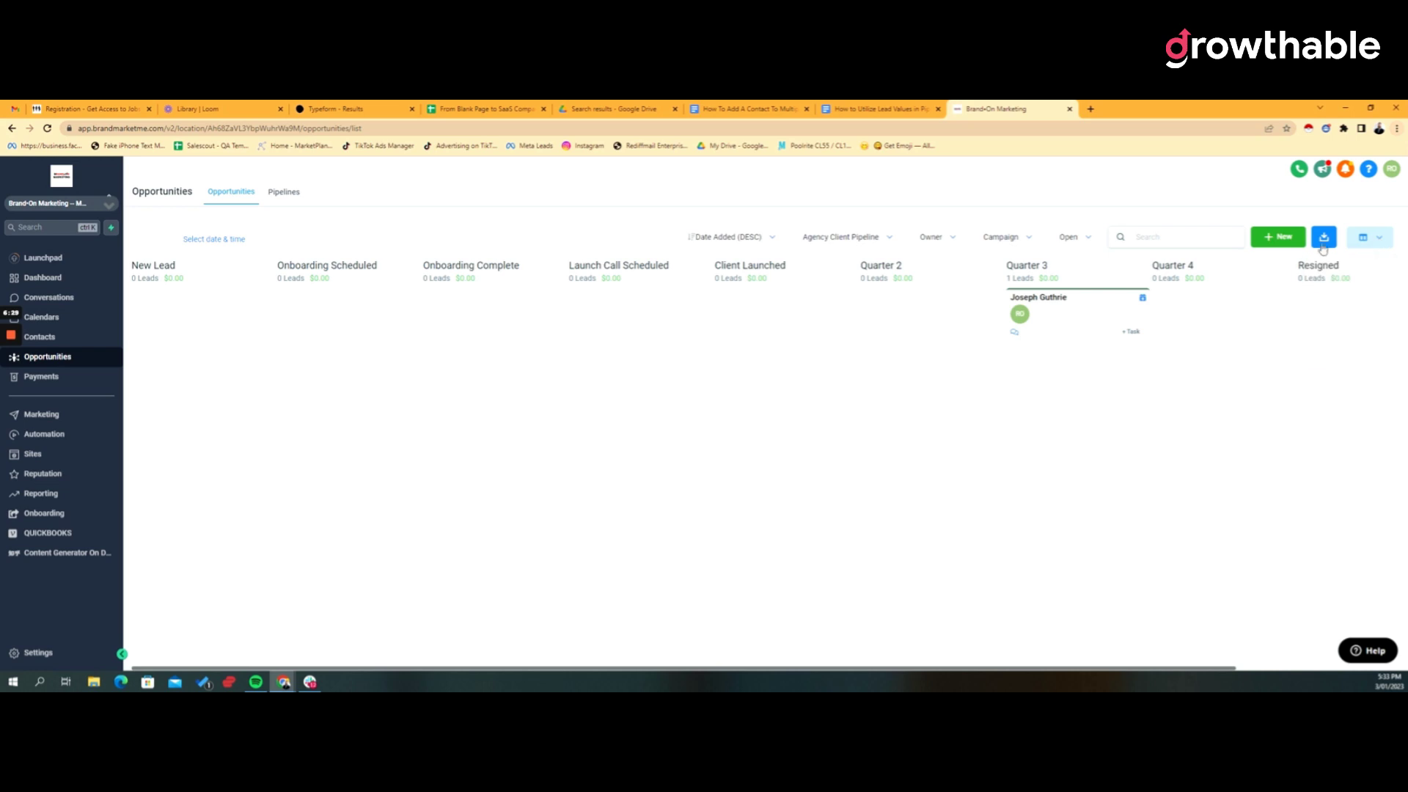
pyautogui.click(1324, 242)
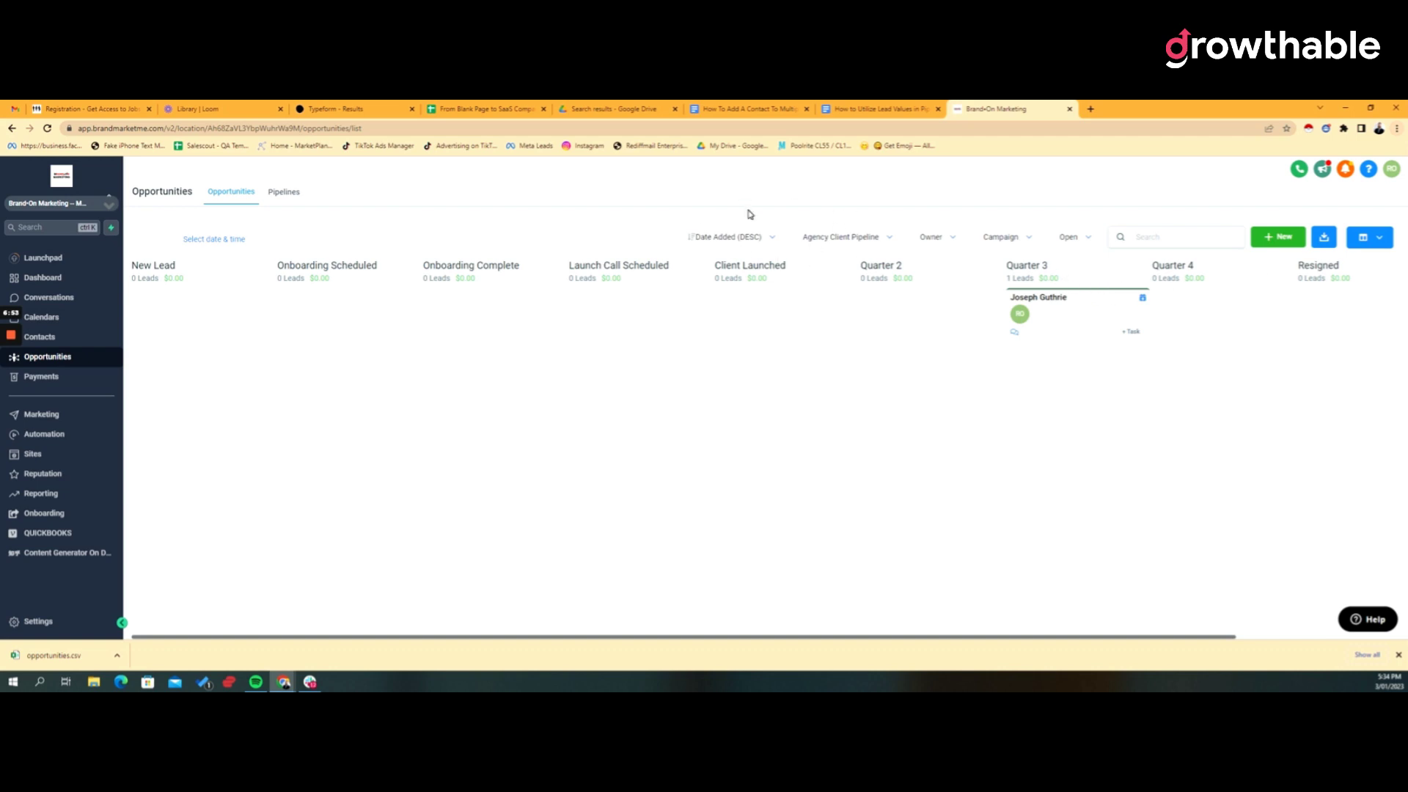
# Step: View the Onboarding Pipeline on the Opportunities board and switch back to the Agency Client Pipeline
pyautogui.click(885, 238)
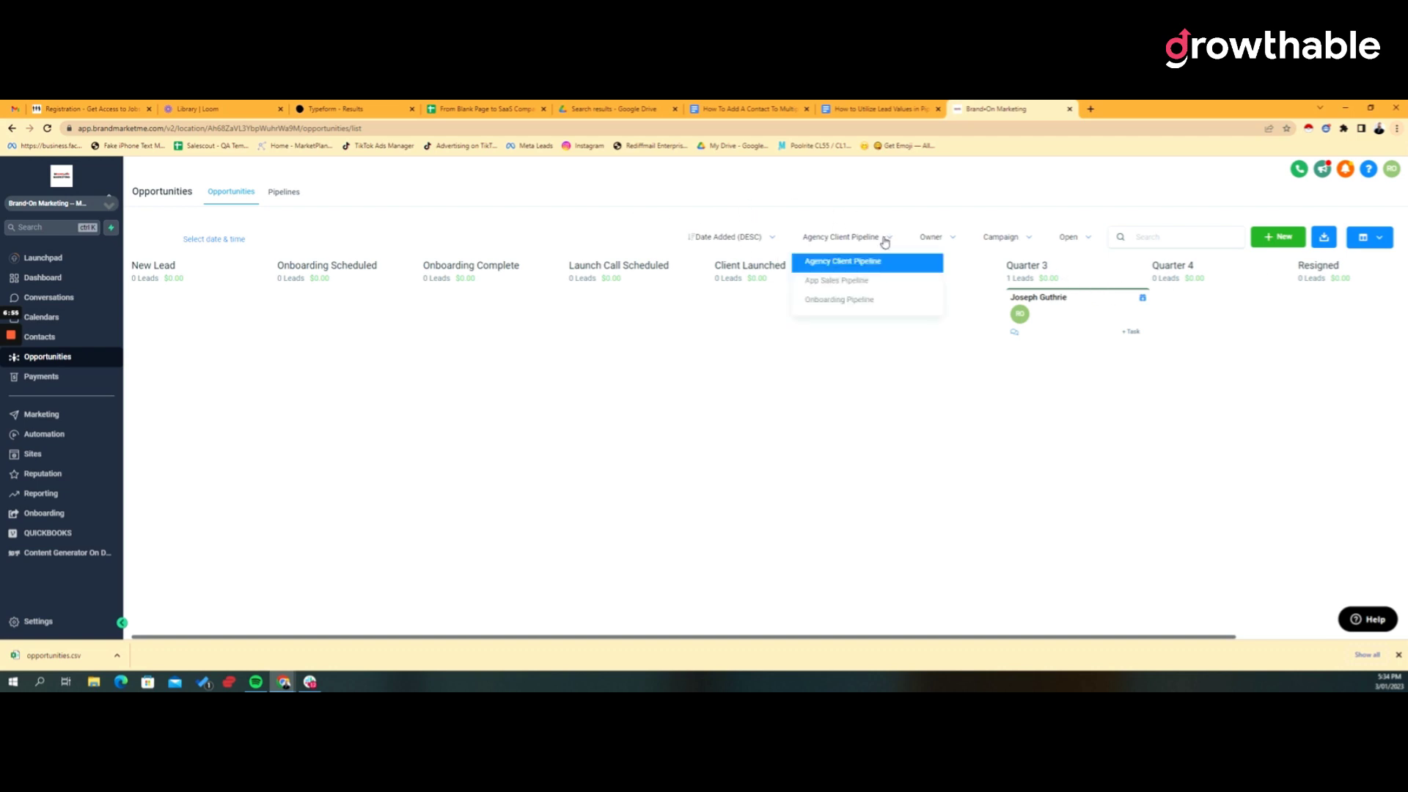
pyautogui.click(887, 304)
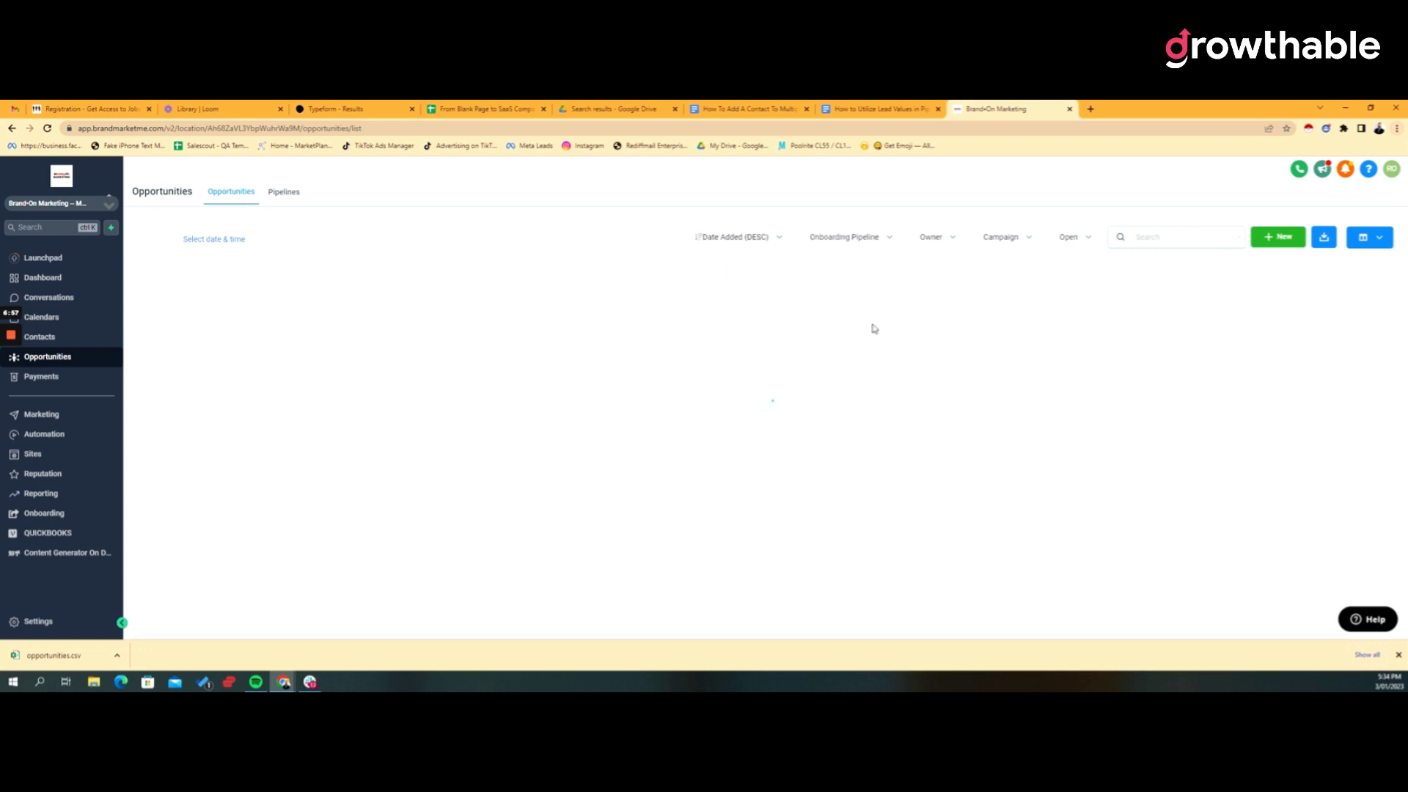
pyautogui.click(890, 239)
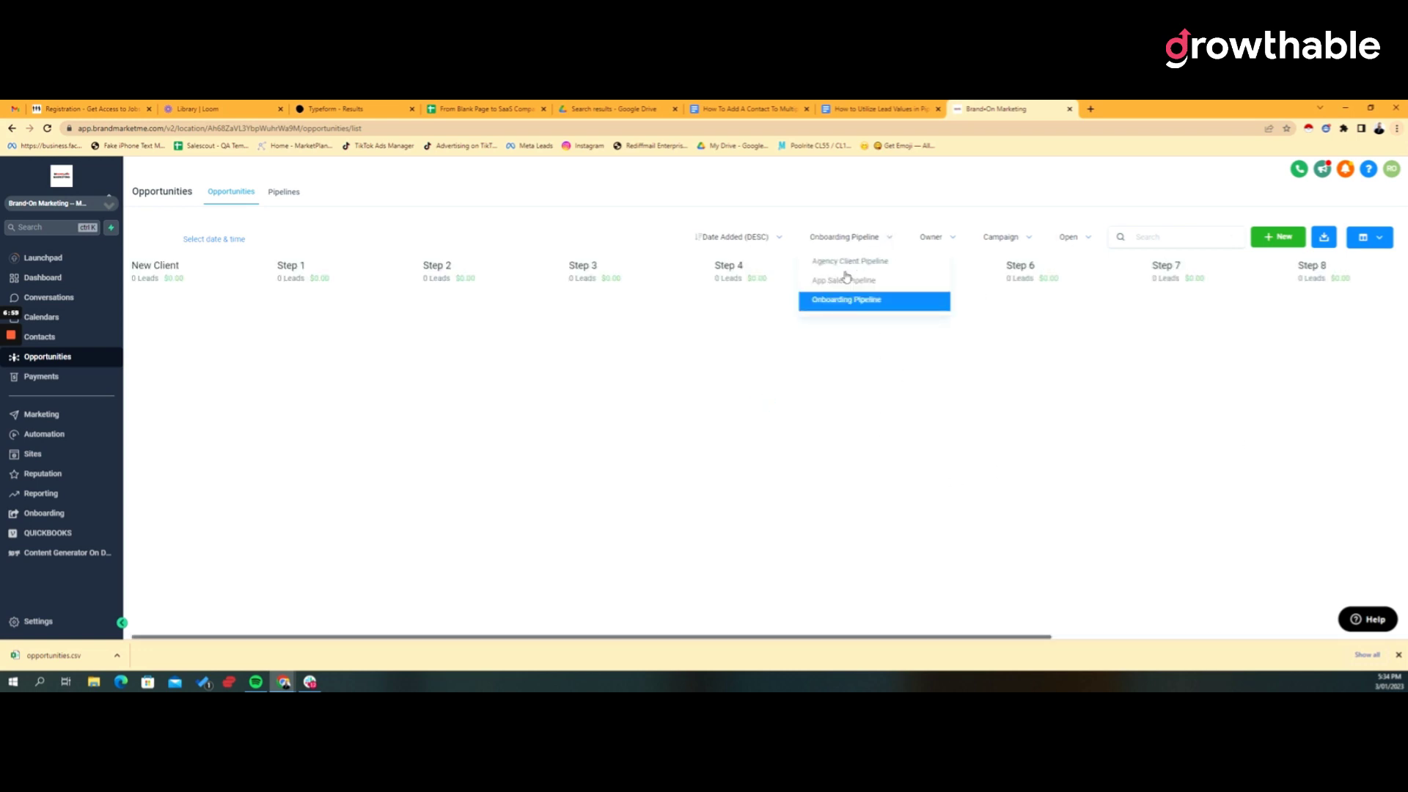
pyautogui.click(853, 263)
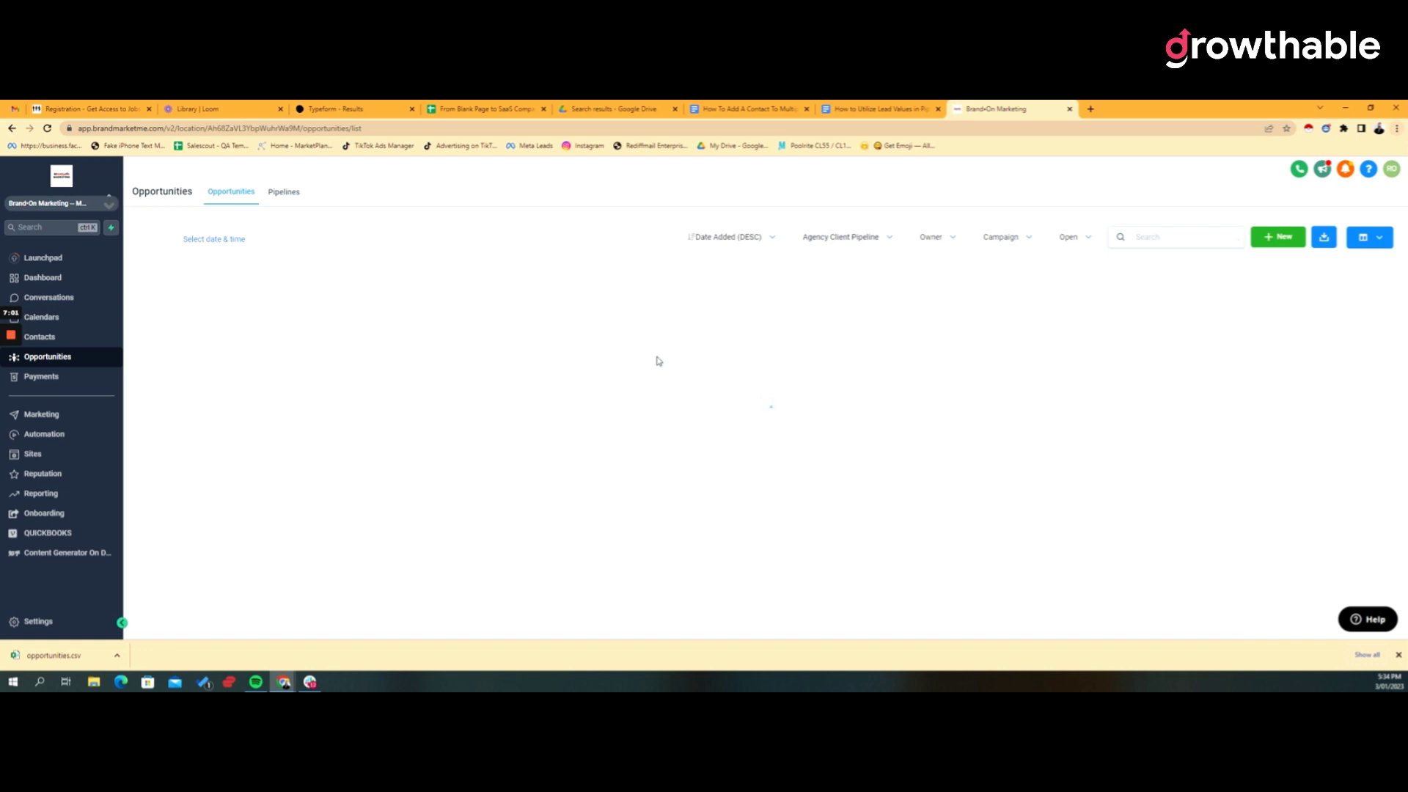
# Step: Filter the Agency Client Pipeline board by the last listed owner, and review the campaign and status filter choices
pyautogui.click(954, 238)
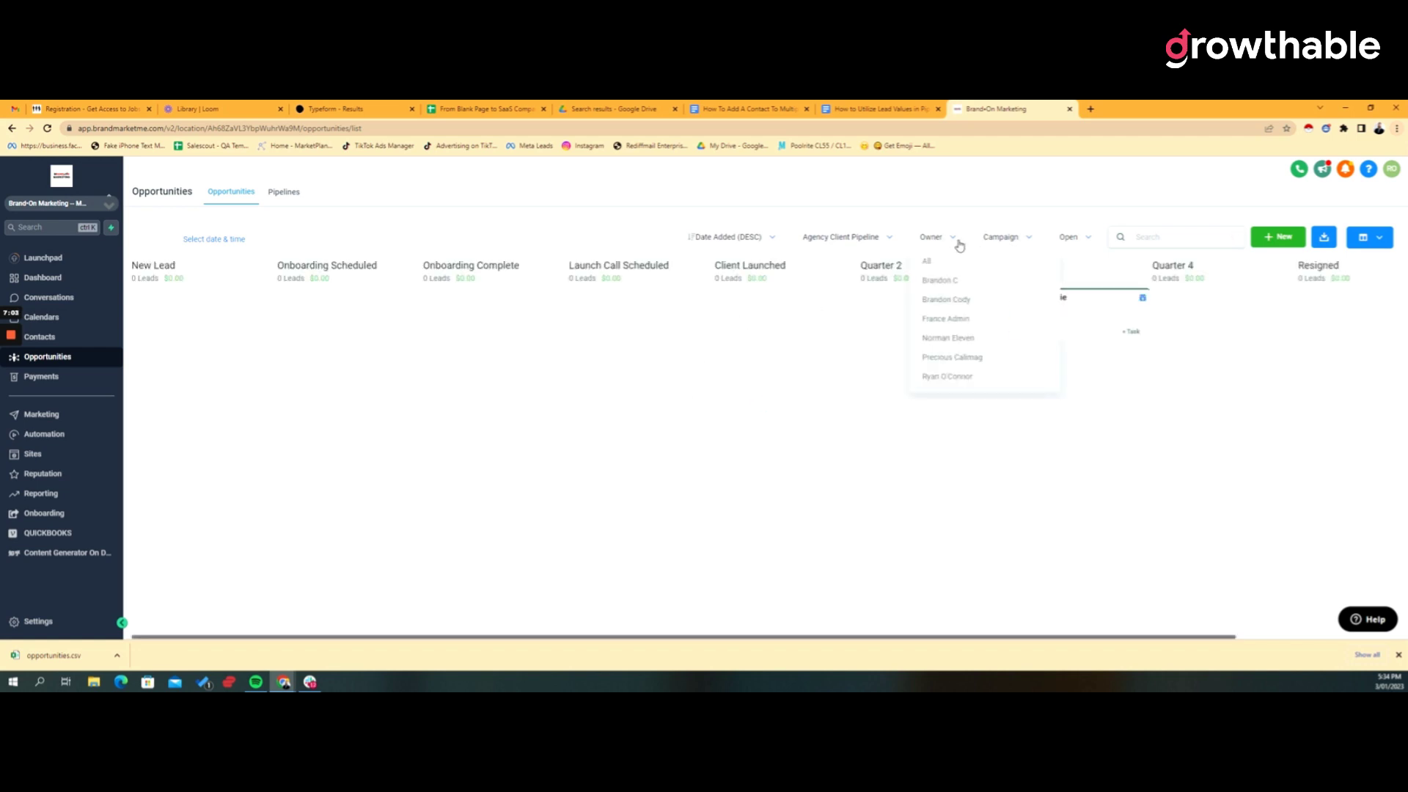
pyautogui.click(953, 377)
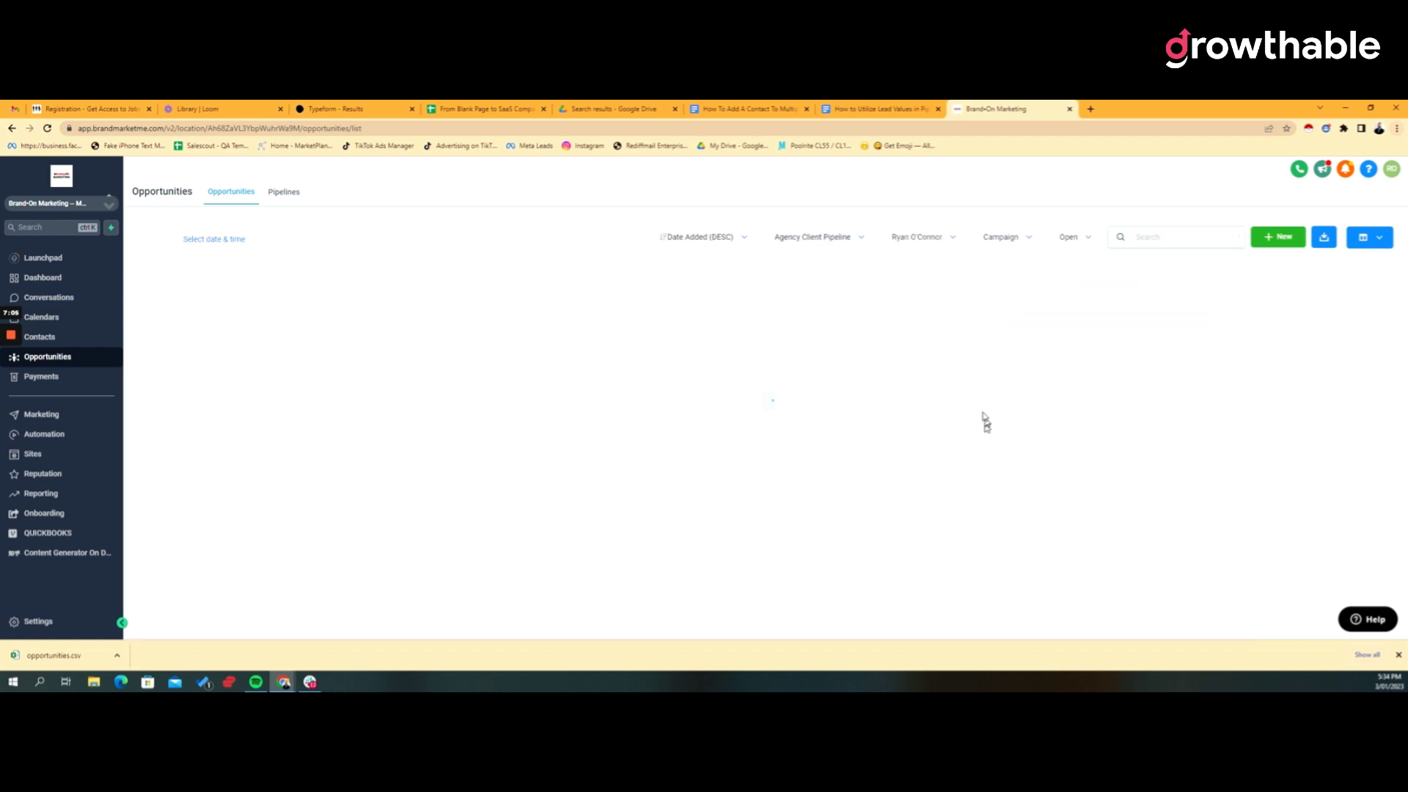
pyautogui.click(1029, 244)
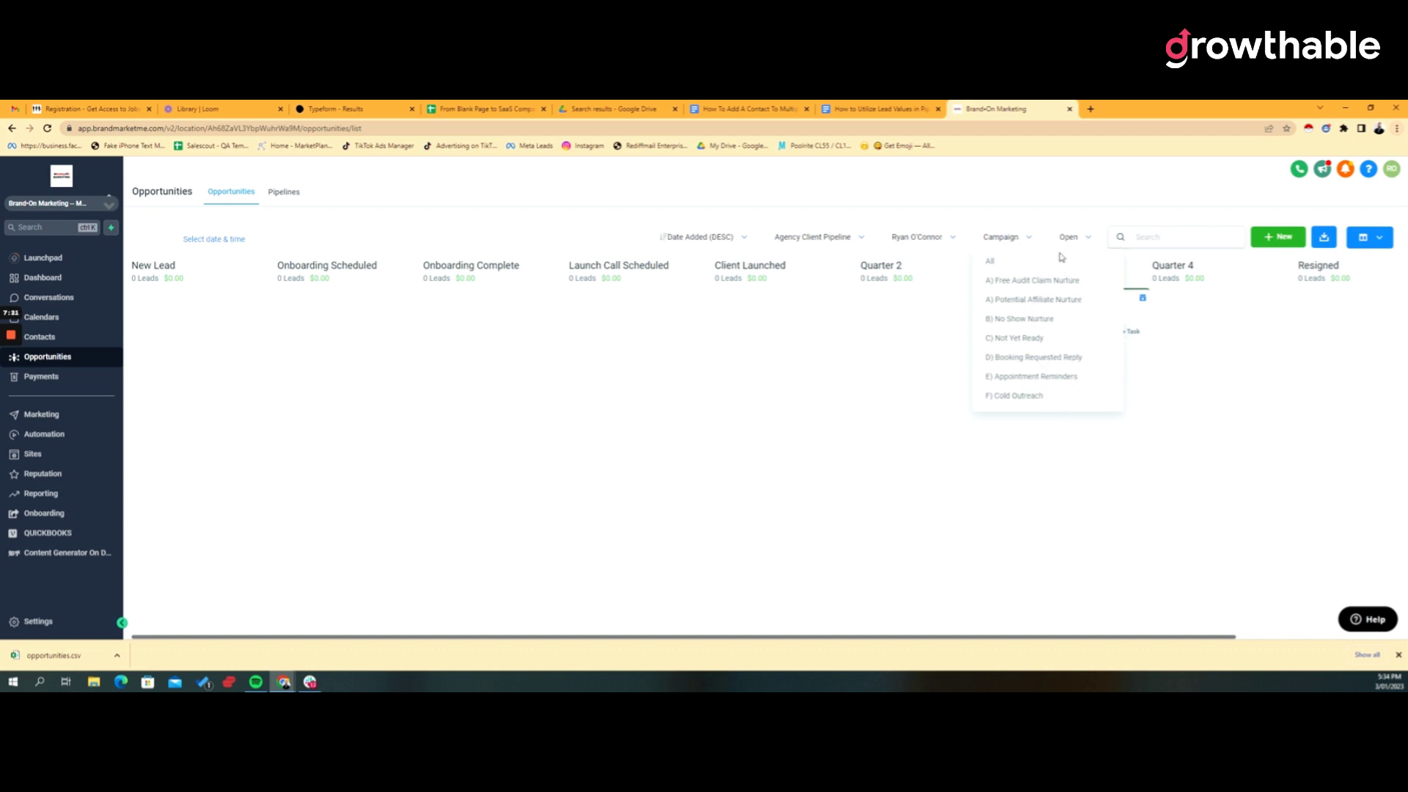
pyautogui.click(1173, 198)
pyautogui.click(1073, 239)
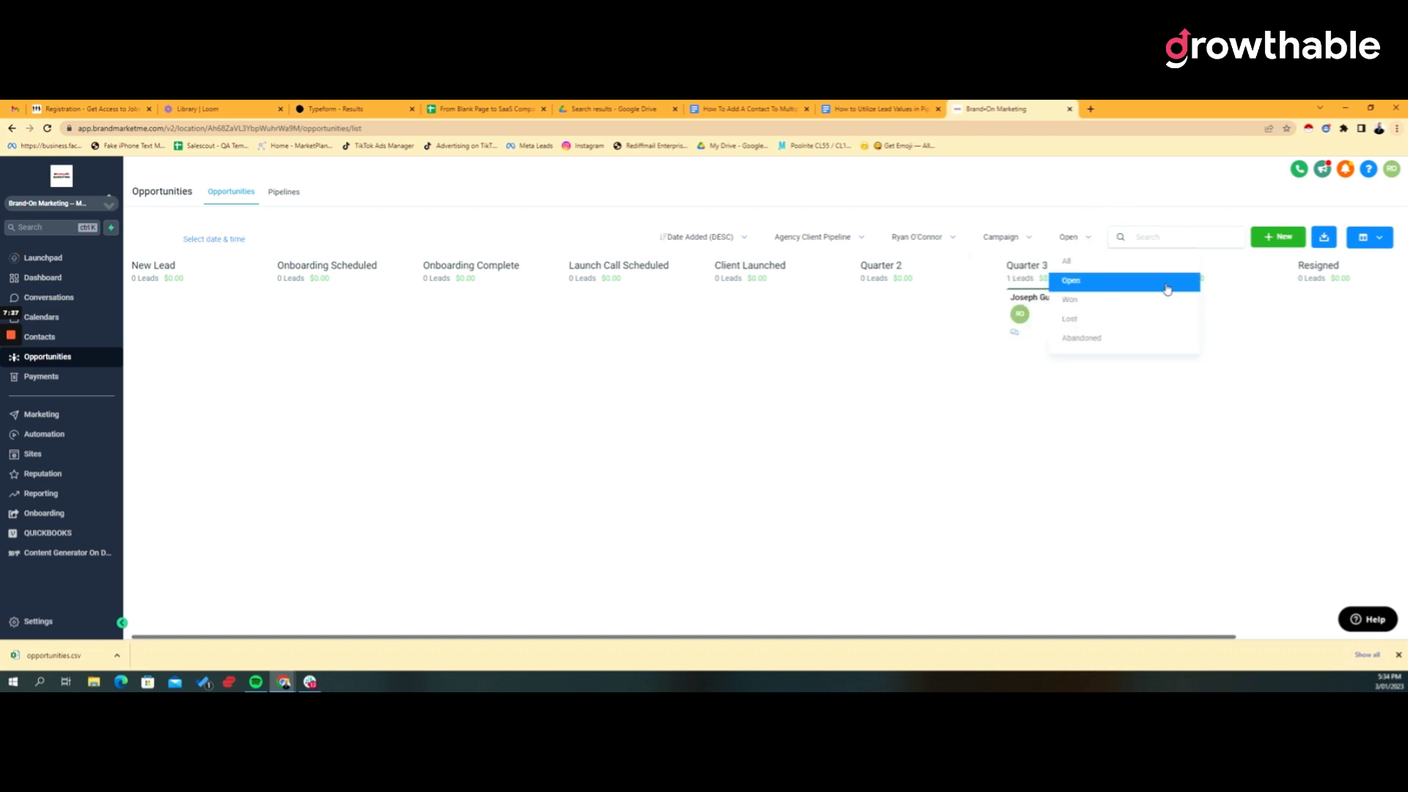
pyautogui.click(1157, 457)
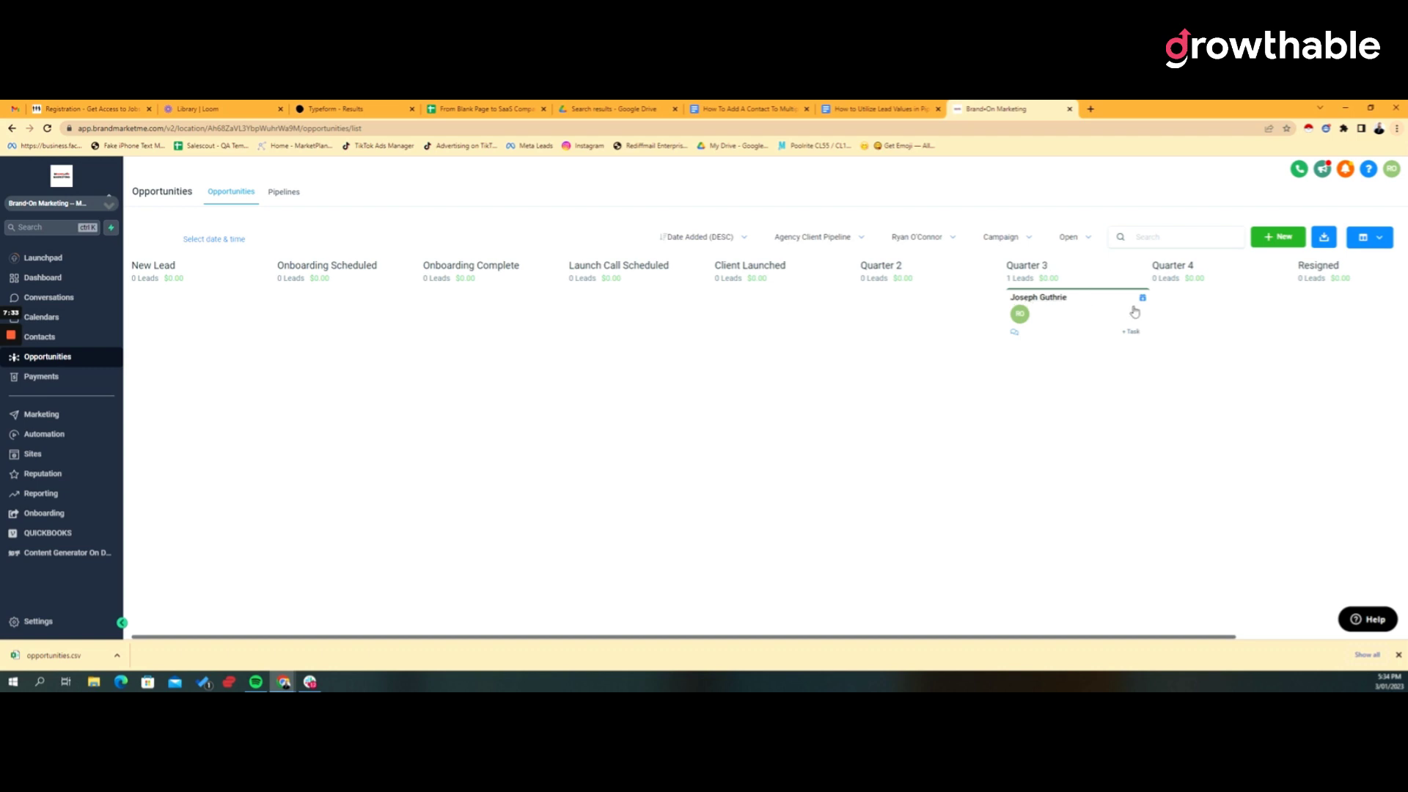
pyautogui.click(1087, 239)
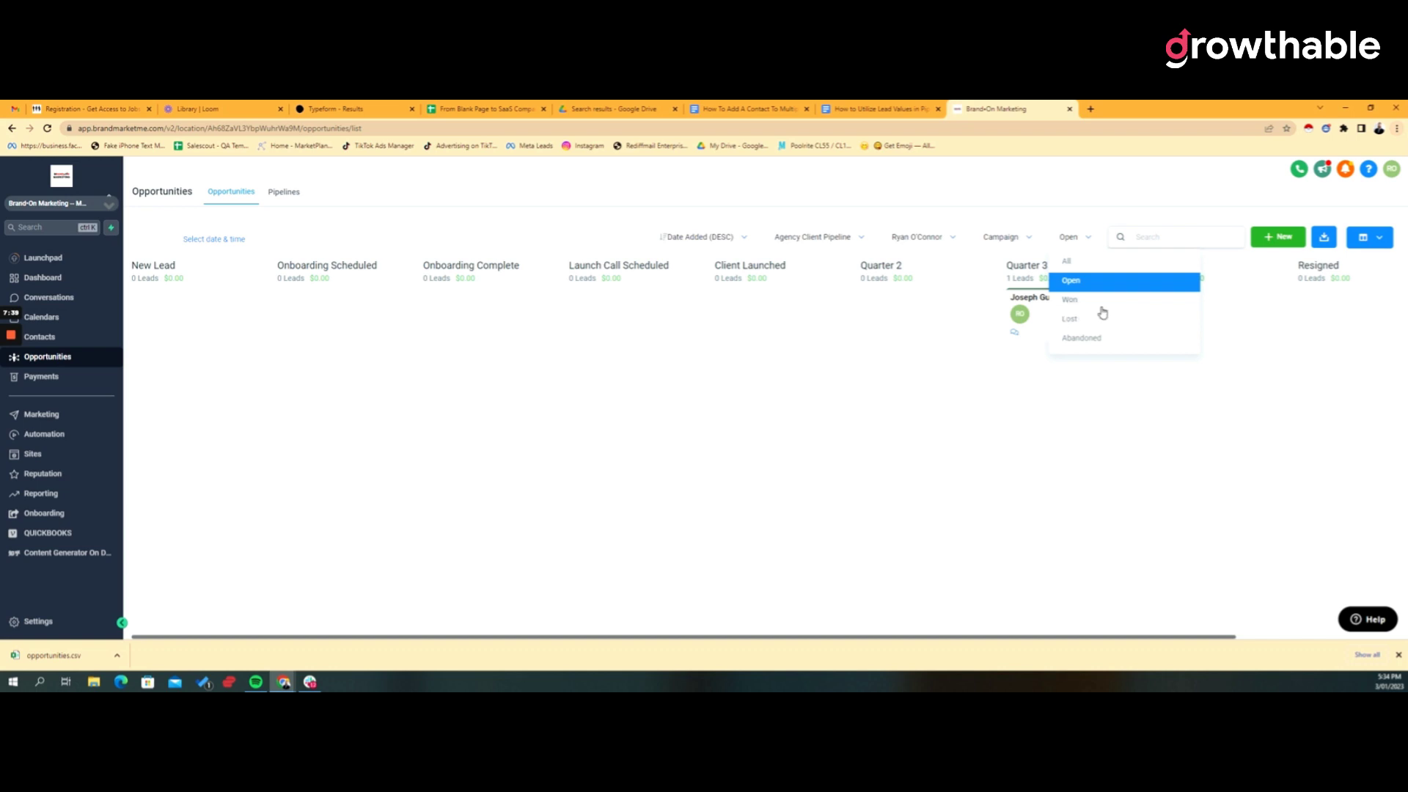
pyautogui.click(1355, 374)
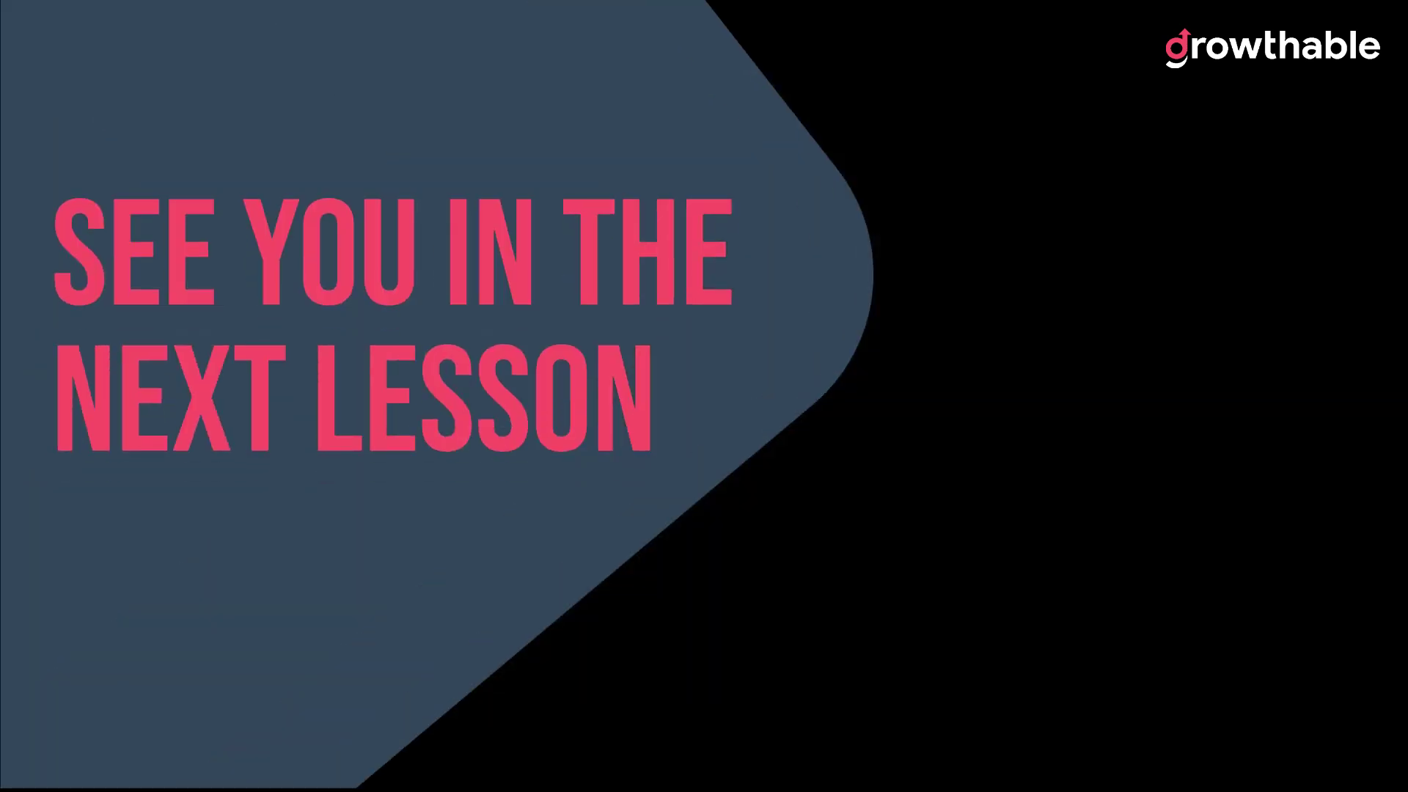